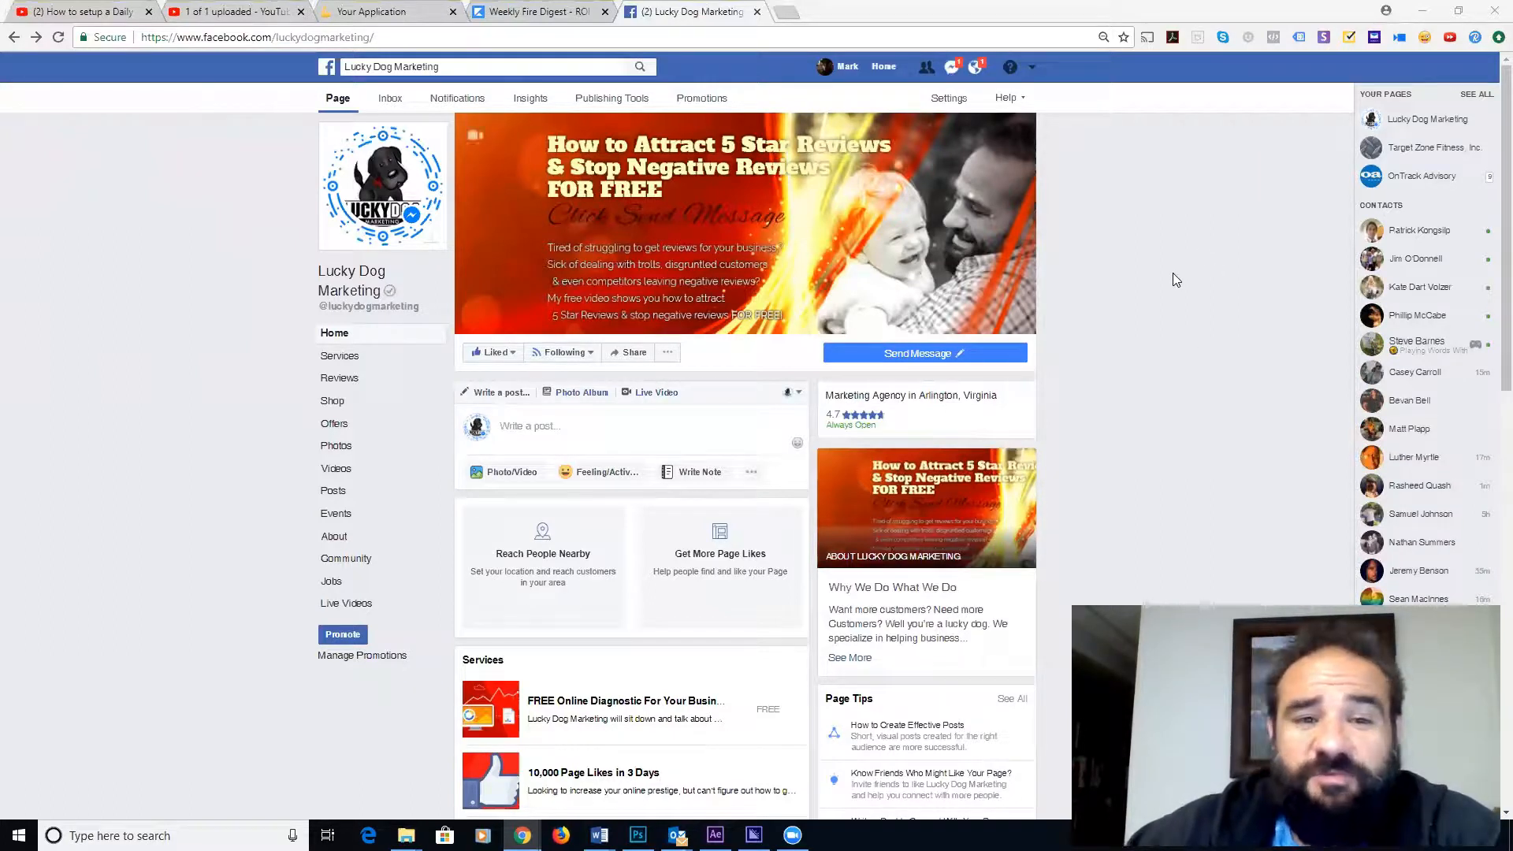
# - Switch to the Lucky Dog Marketing Business Manager and open its Audiences page from All Tools
pyautogui.click(1032, 69)
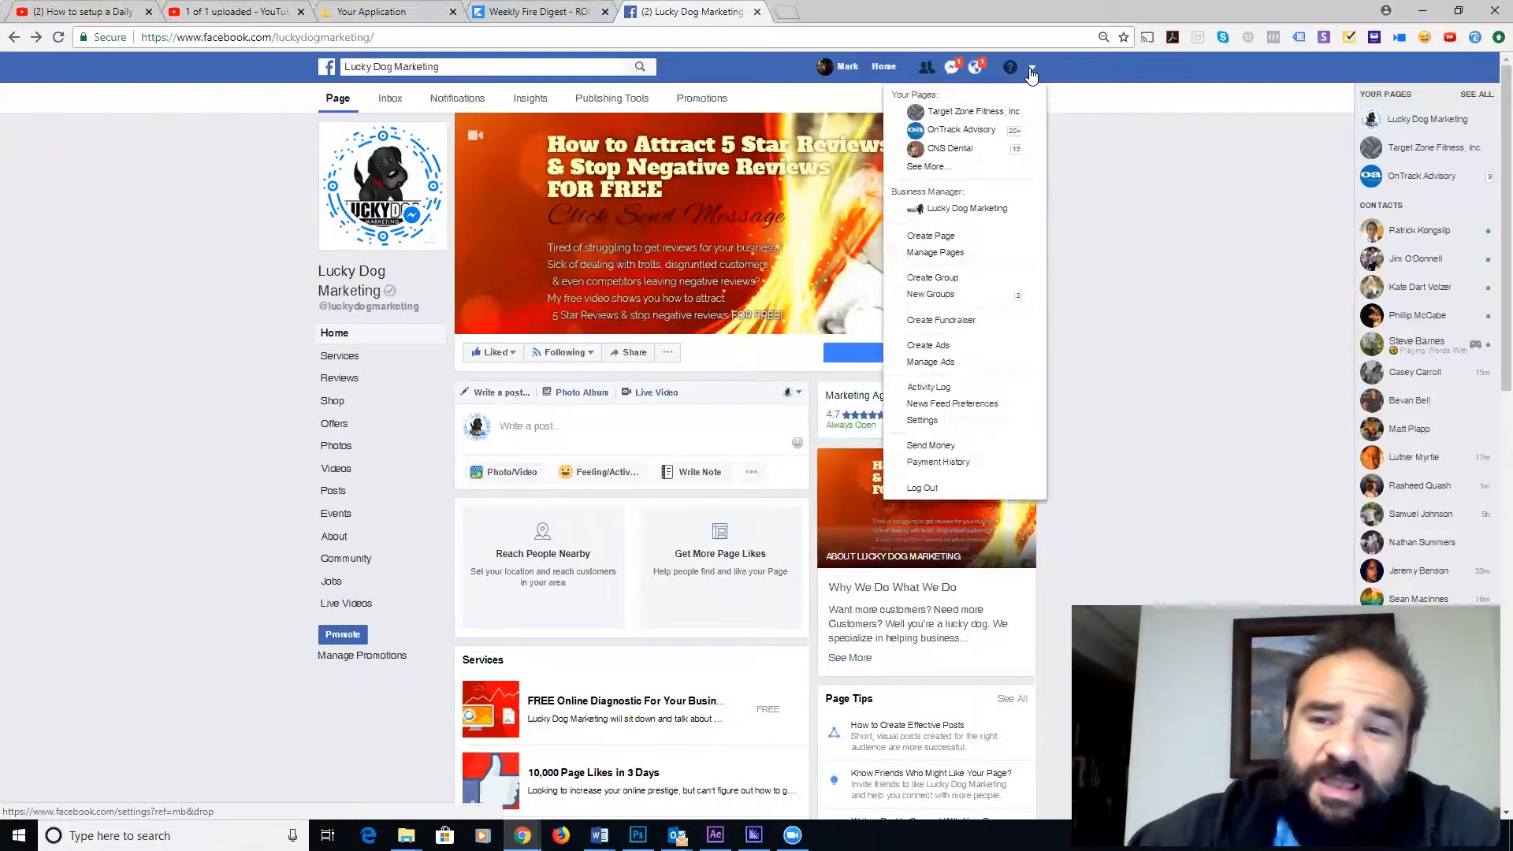
pyautogui.click(975, 208)
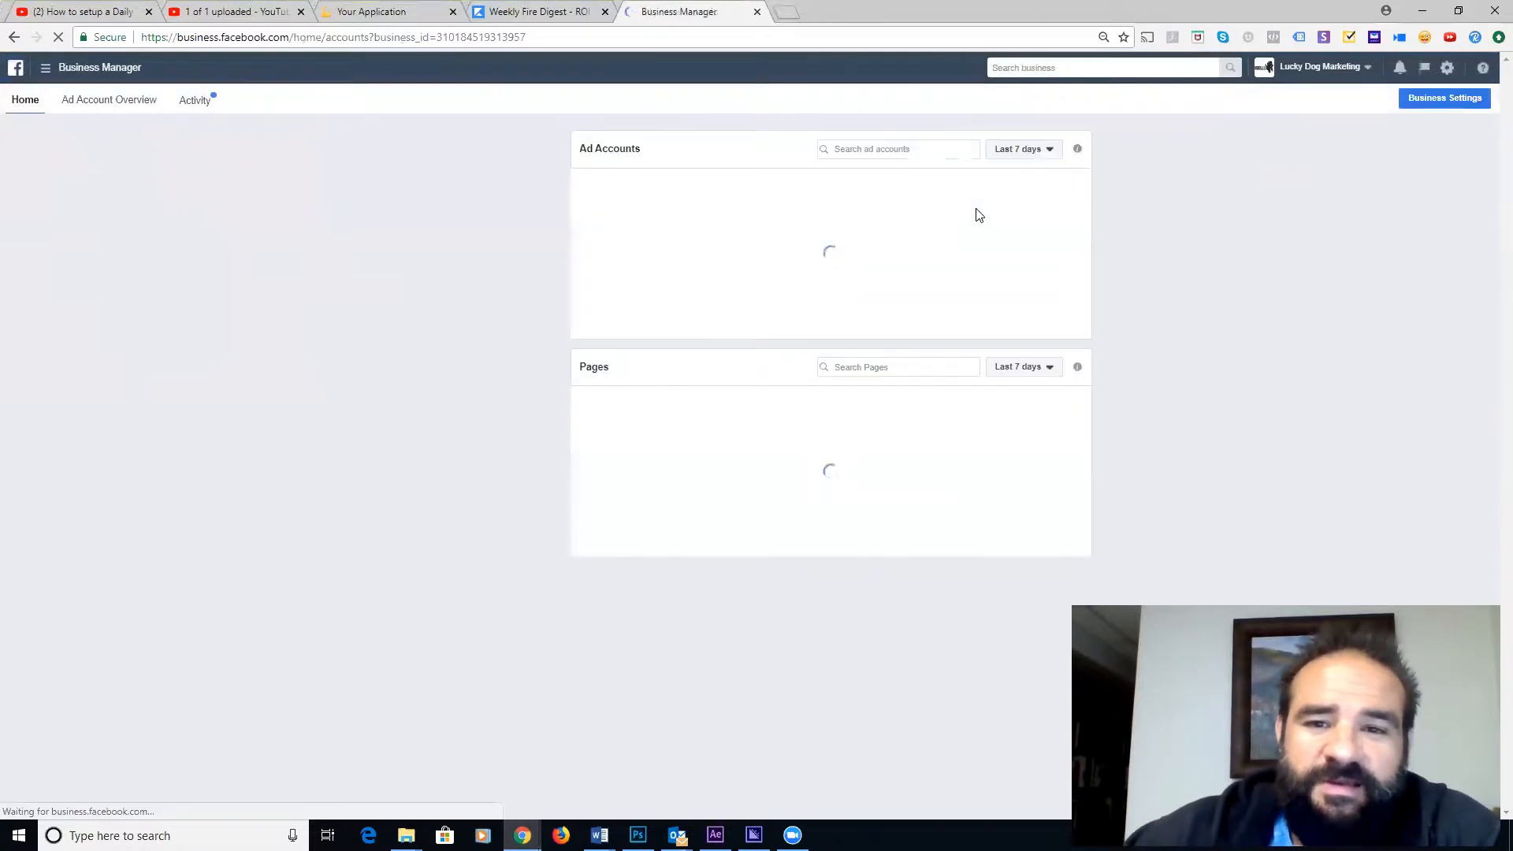
pyautogui.click(46, 71)
pyautogui.click(114, 392)
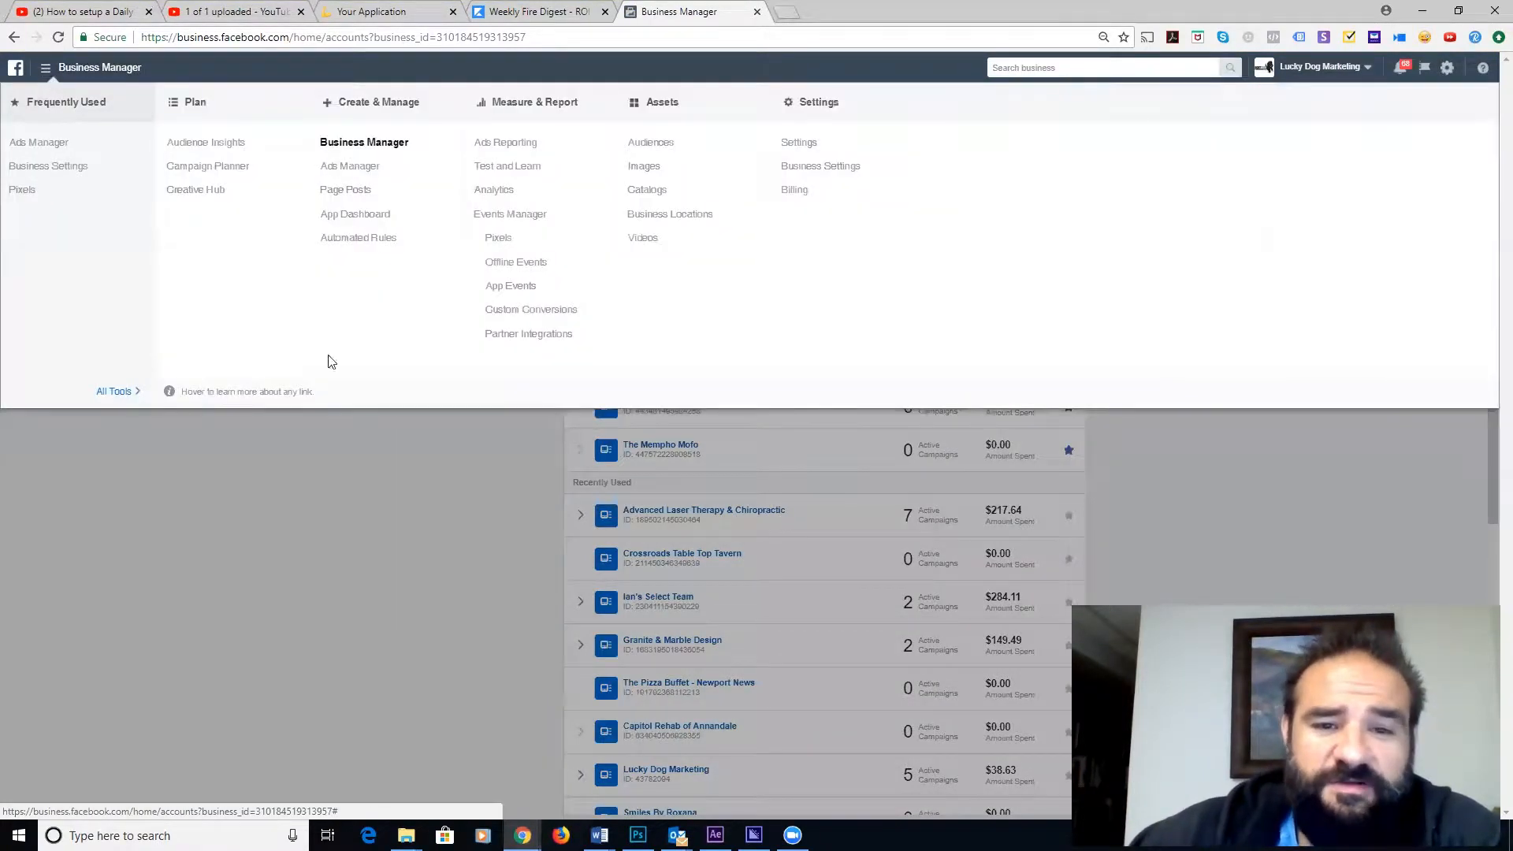
pyautogui.click(649, 142)
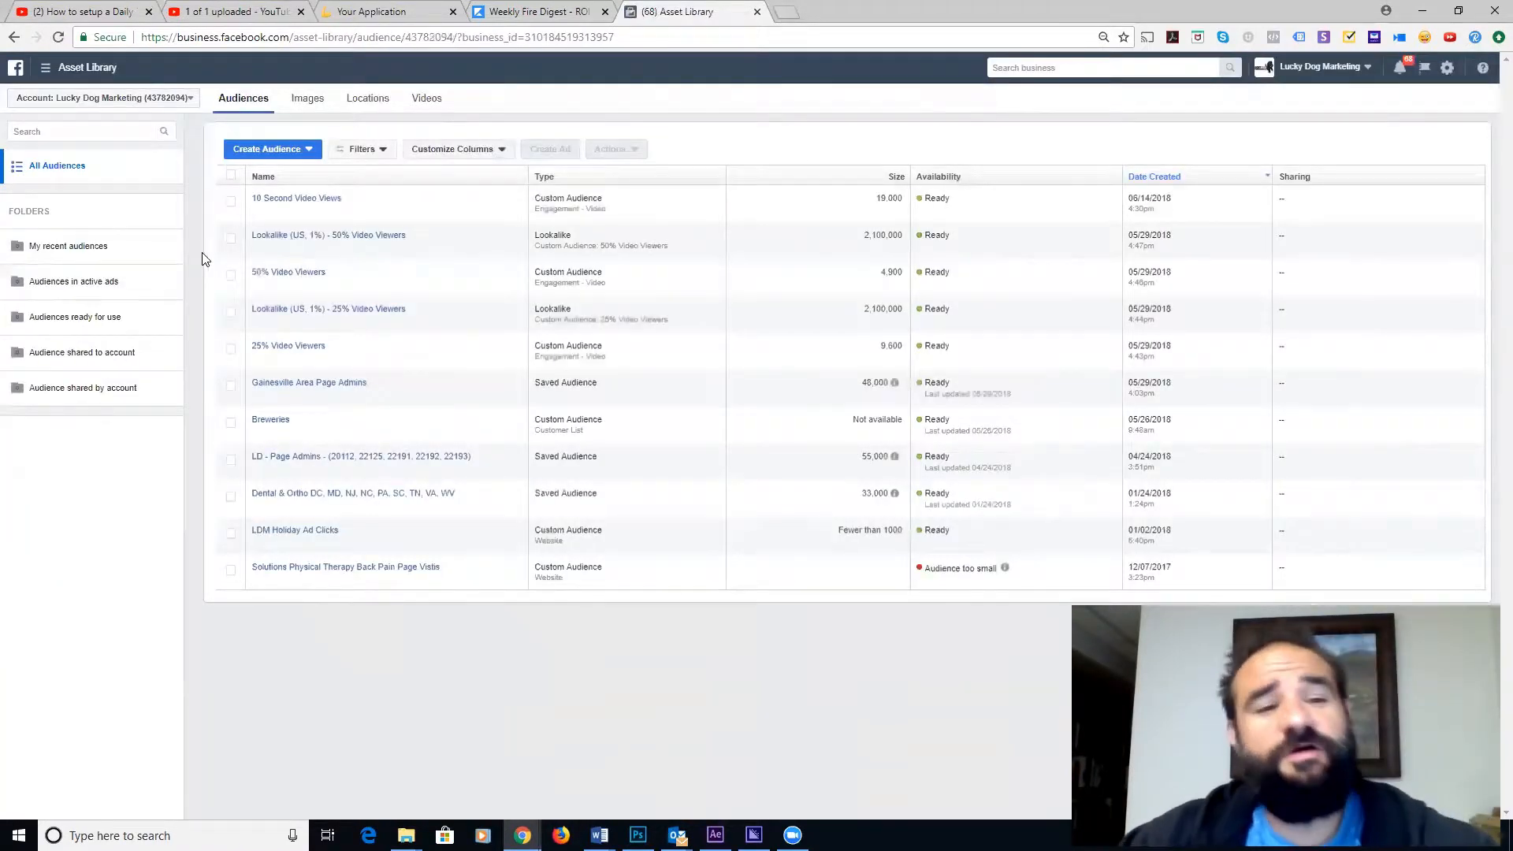
# - Start a Custom Audience from your own customer file and open the file upload window
pyautogui.click(308, 150)
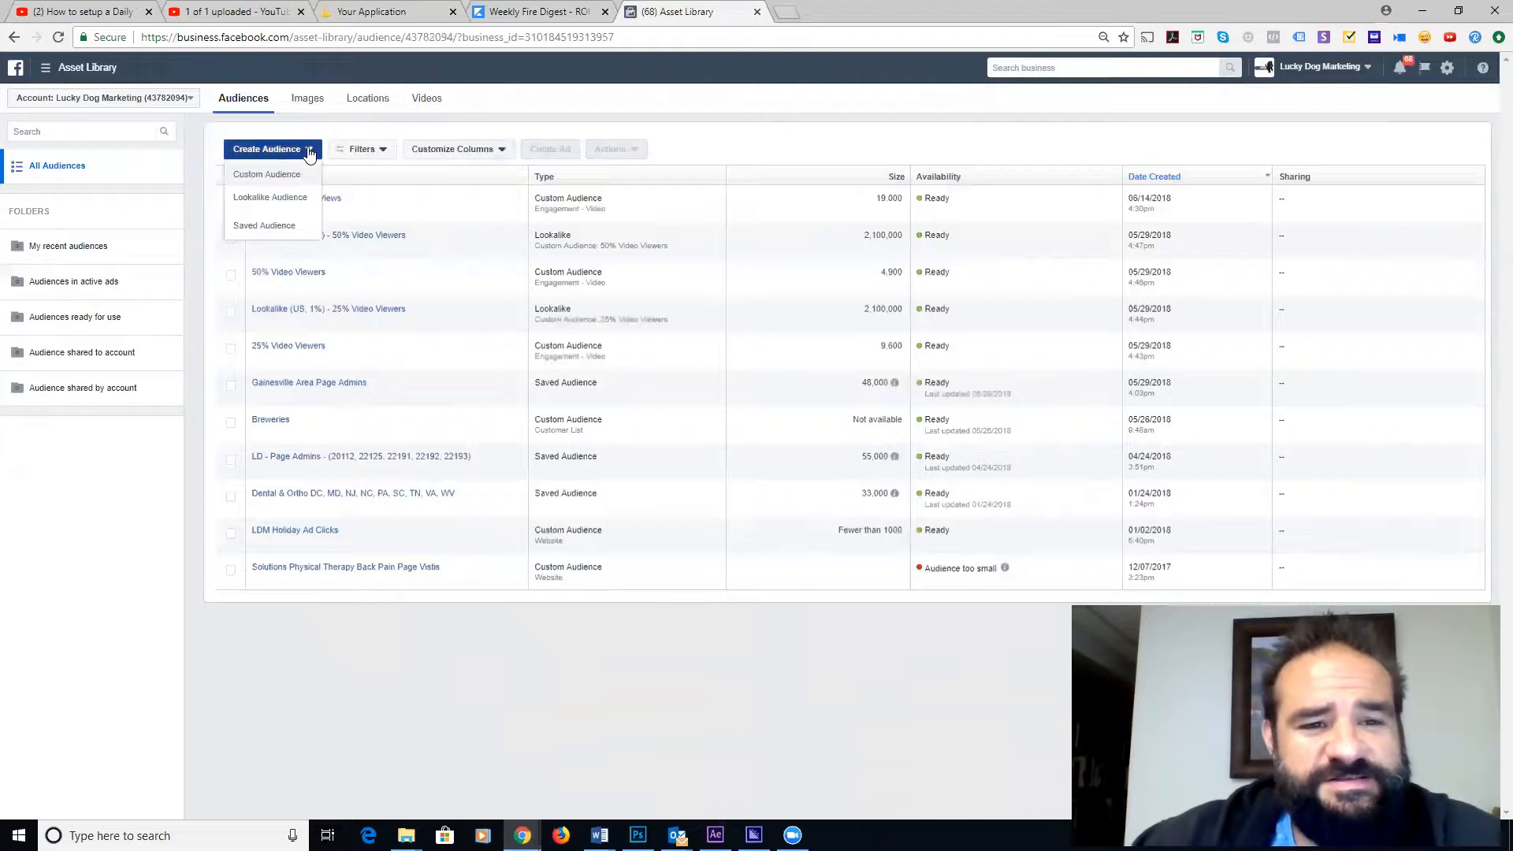
pyautogui.click(277, 176)
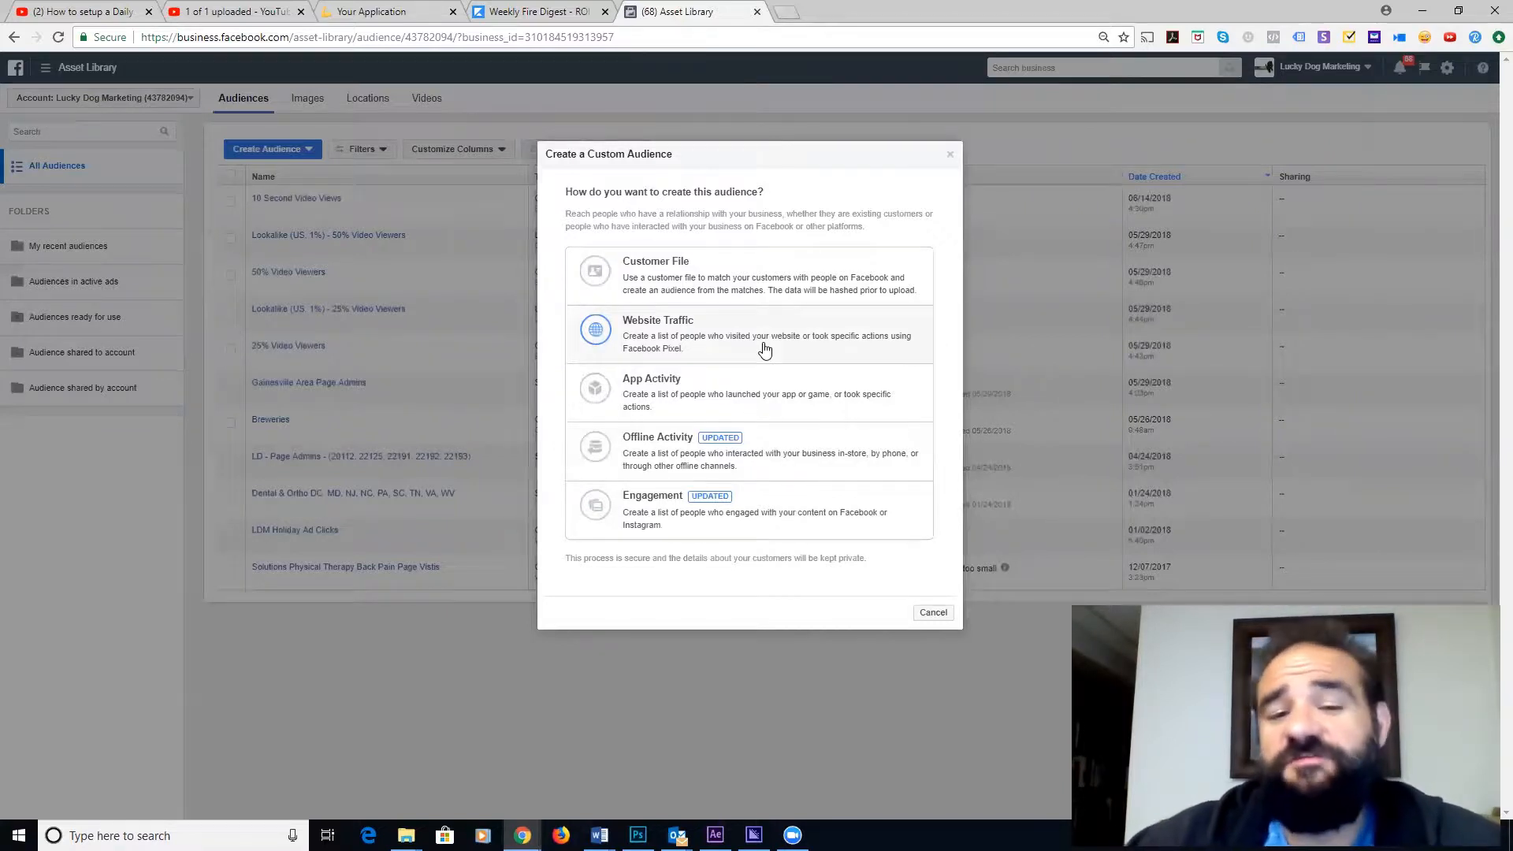
pyautogui.click(748, 281)
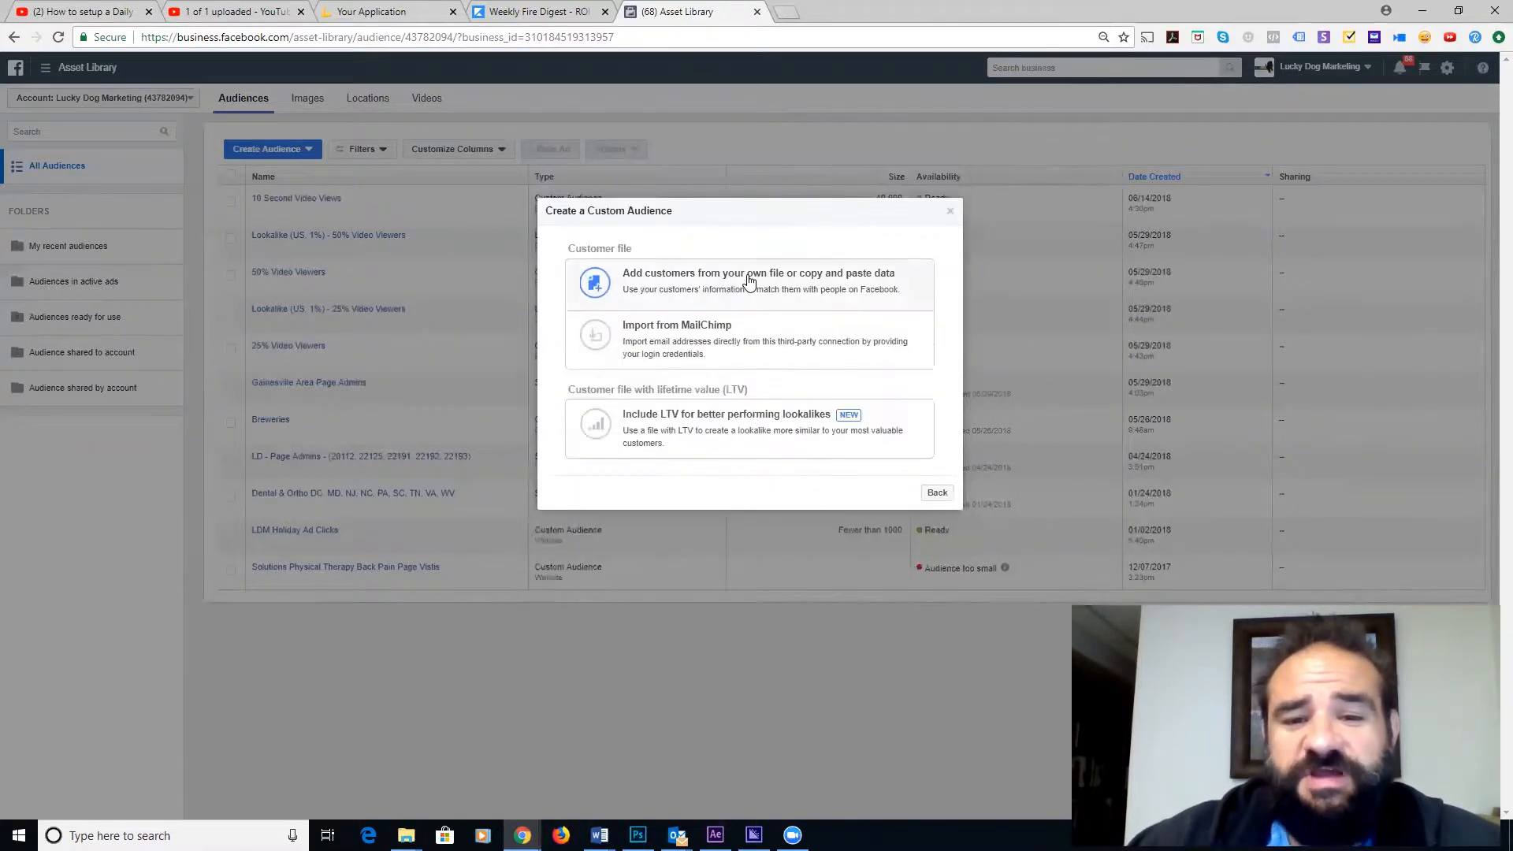
pyautogui.click(696, 284)
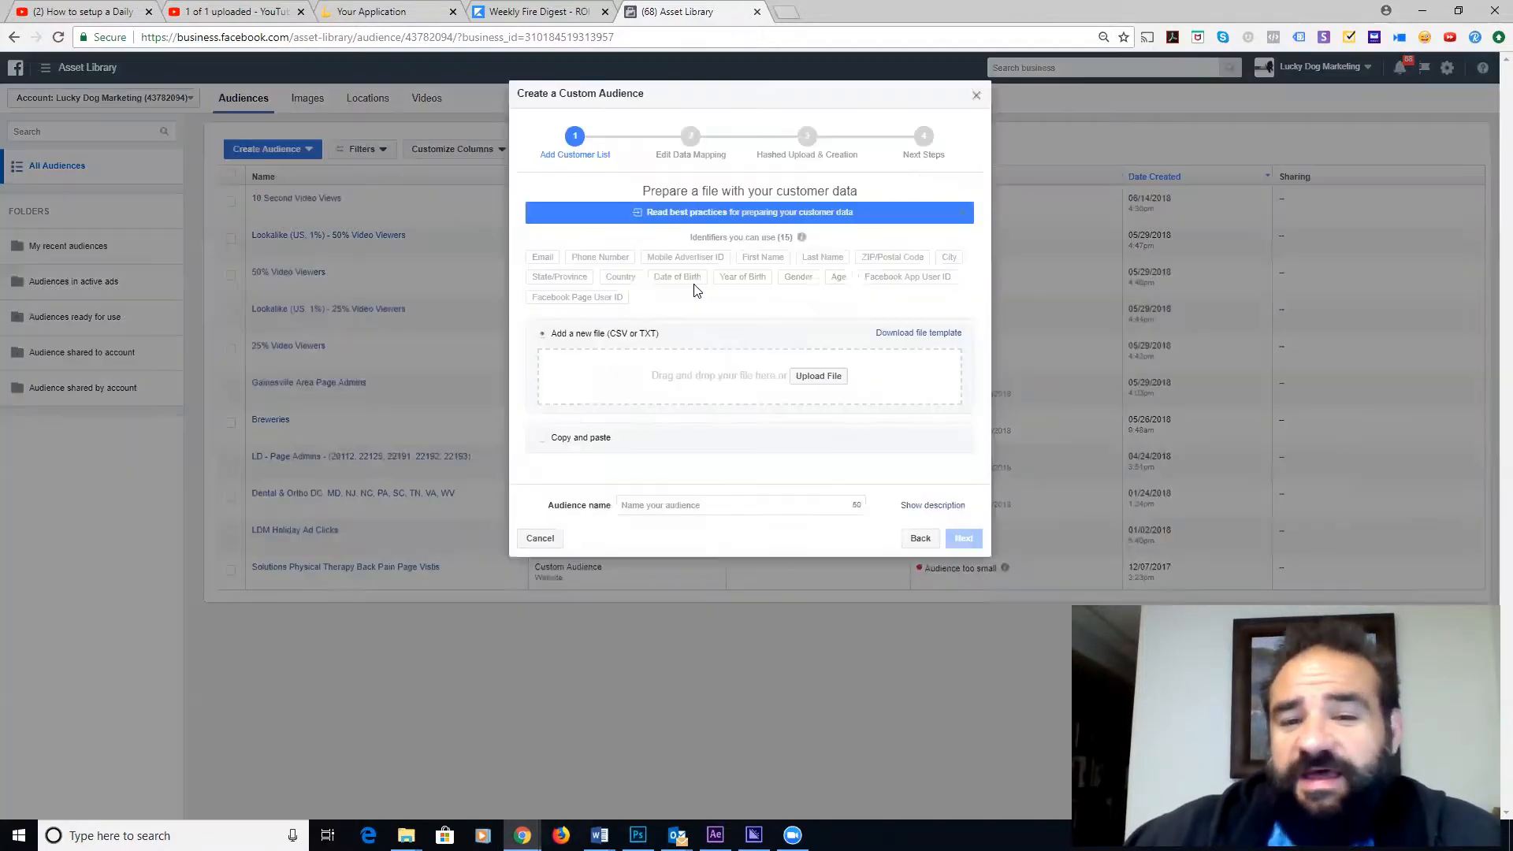
pyautogui.click(800, 376)
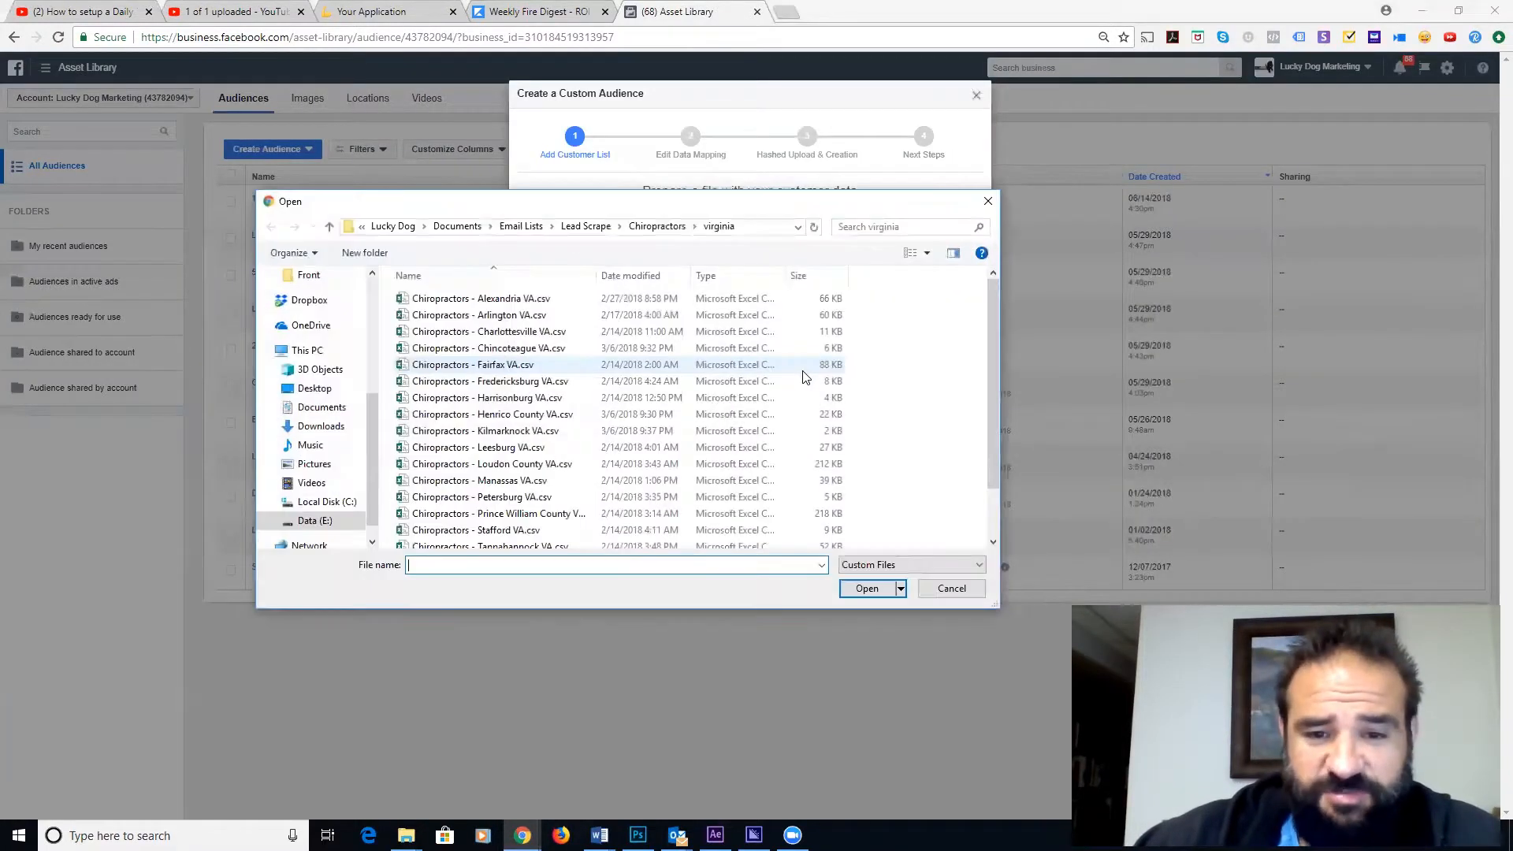
# - Attach Chiropractors - Alexandria VA.csv as the customer list and continue to column mapping
pyautogui.click(489, 298)
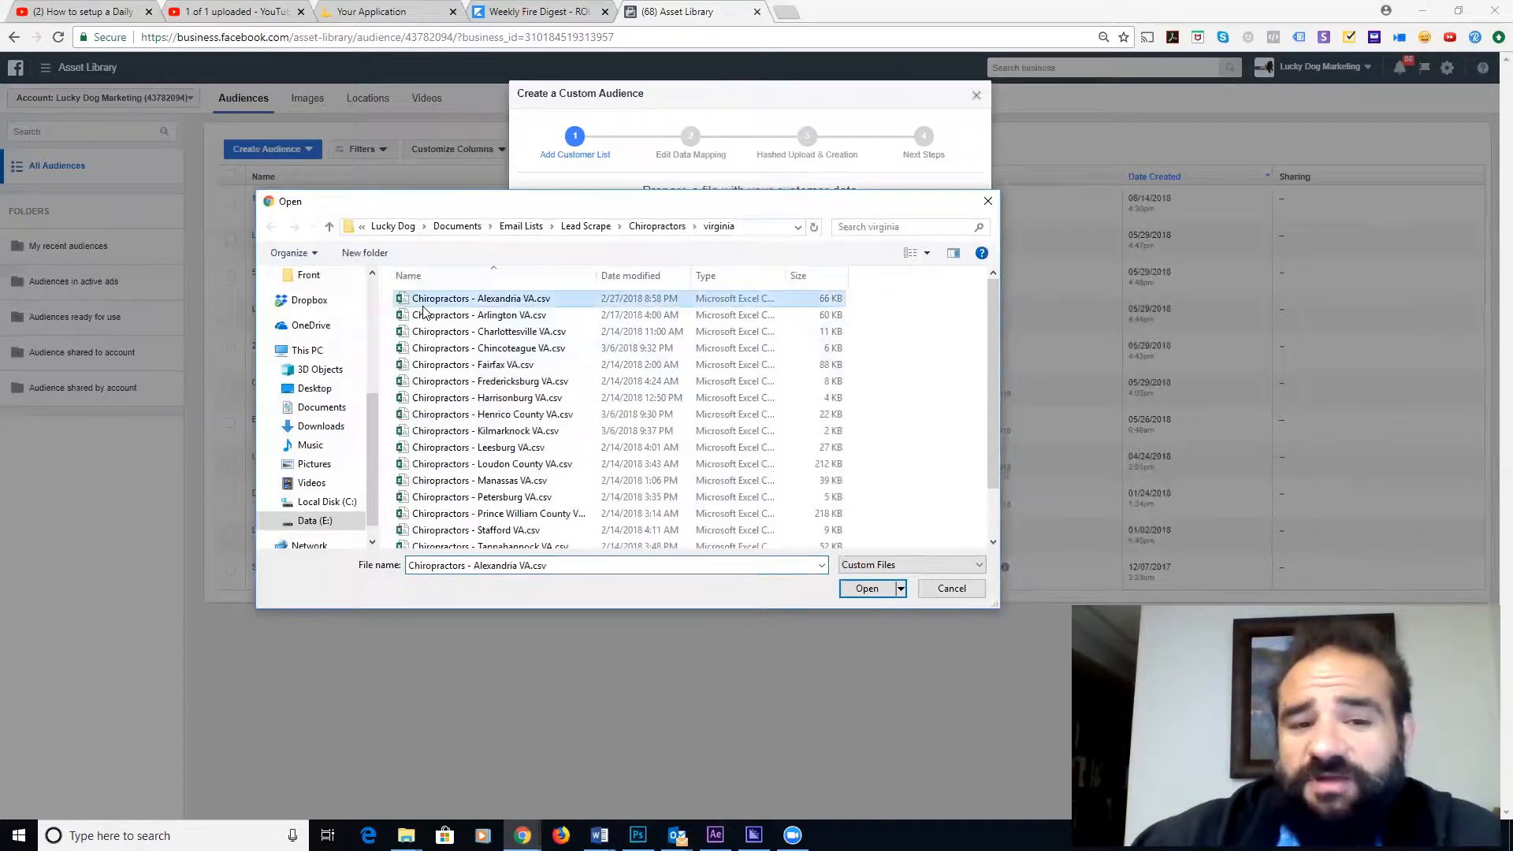
pyautogui.click(856, 595)
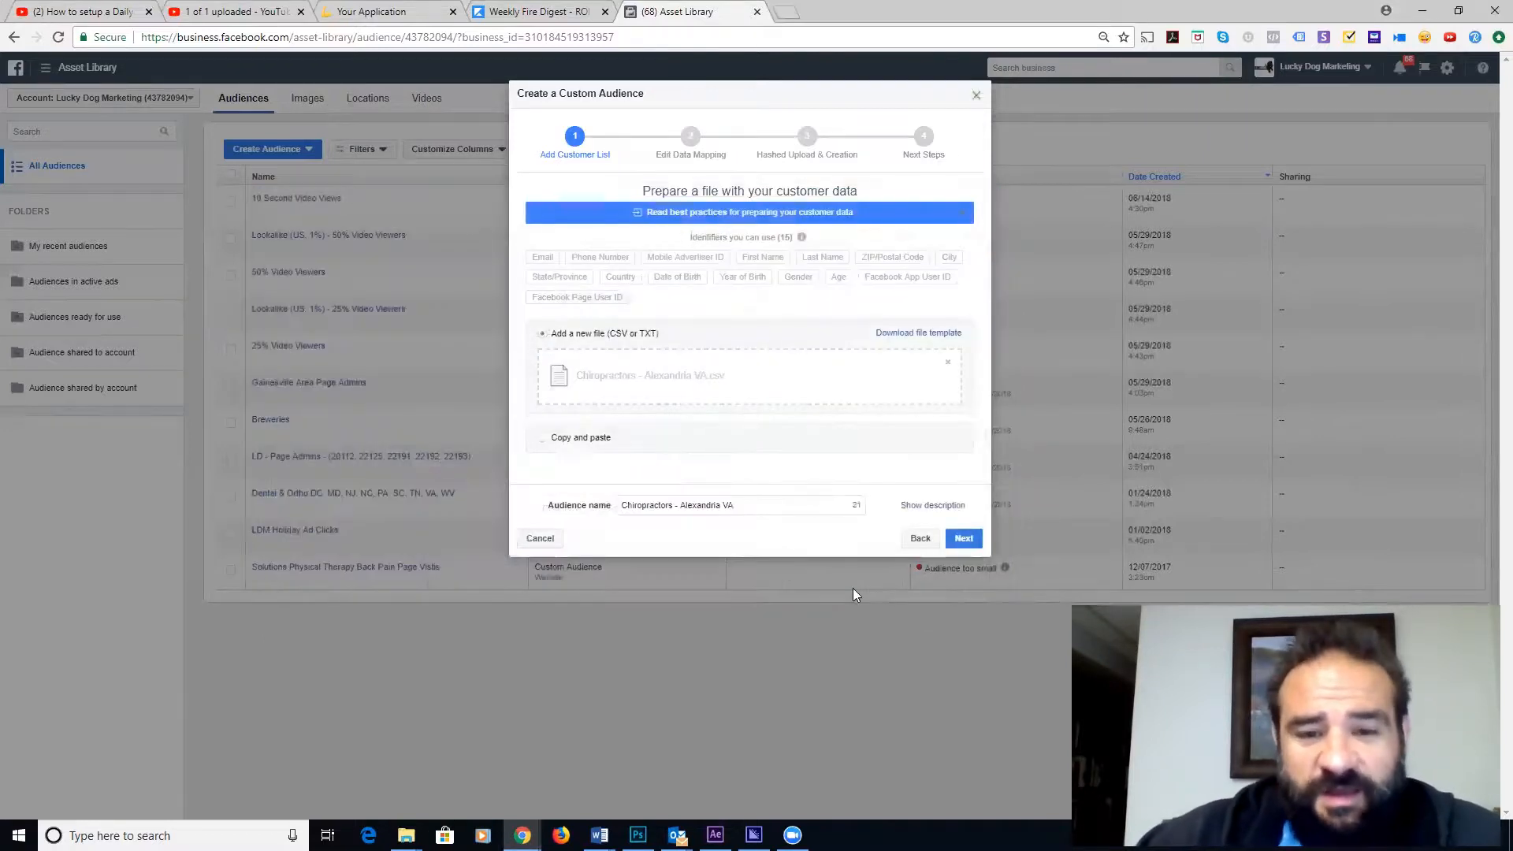
pyautogui.click(963, 539)
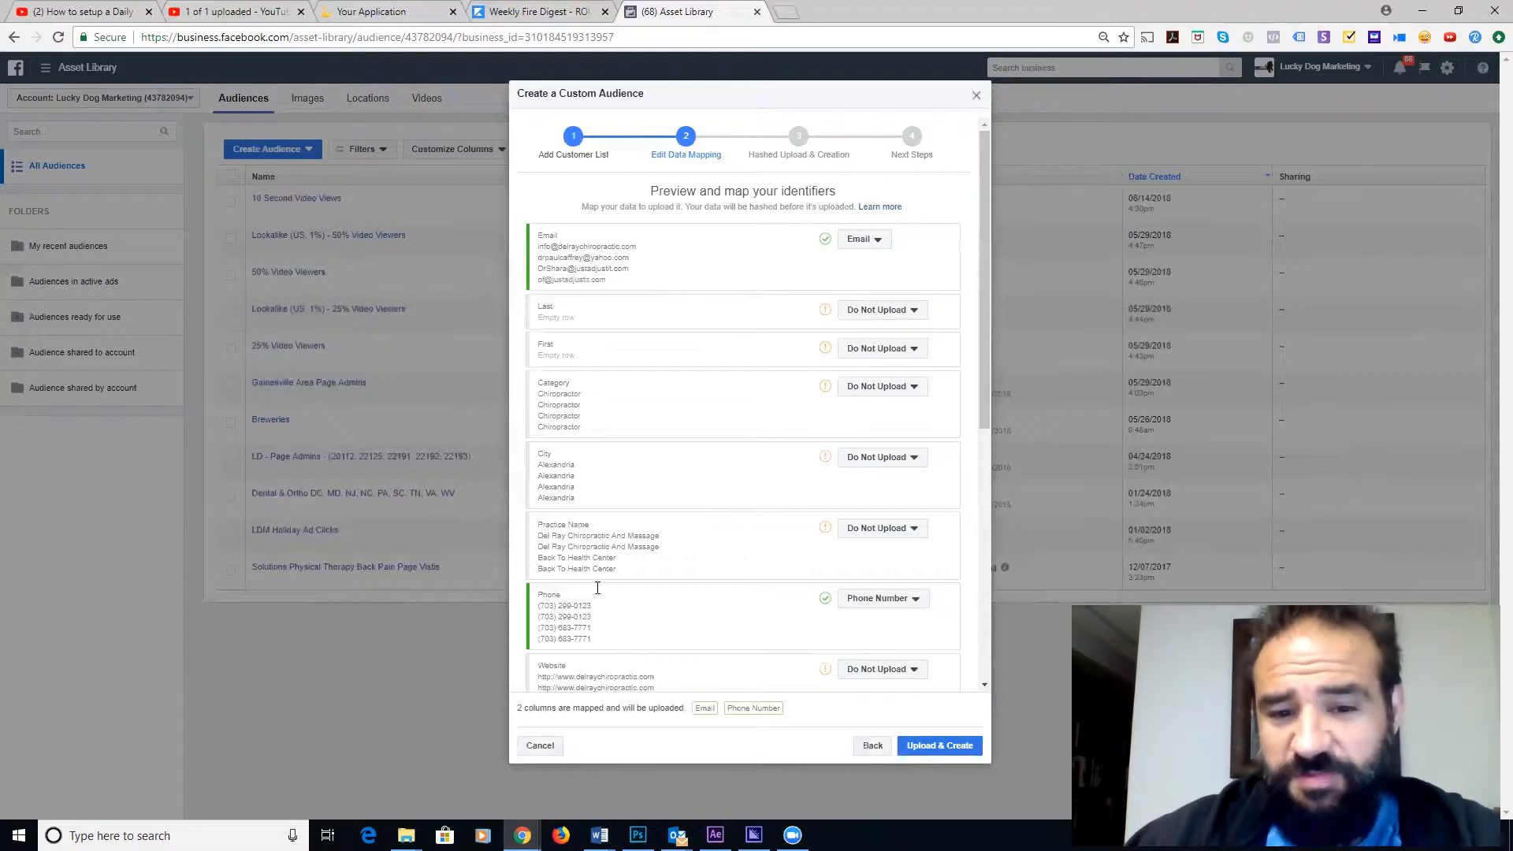
# - Map the Last, First and City columns to Last Name, First Name and City, then review the remaining columns
pyautogui.click(916, 315)
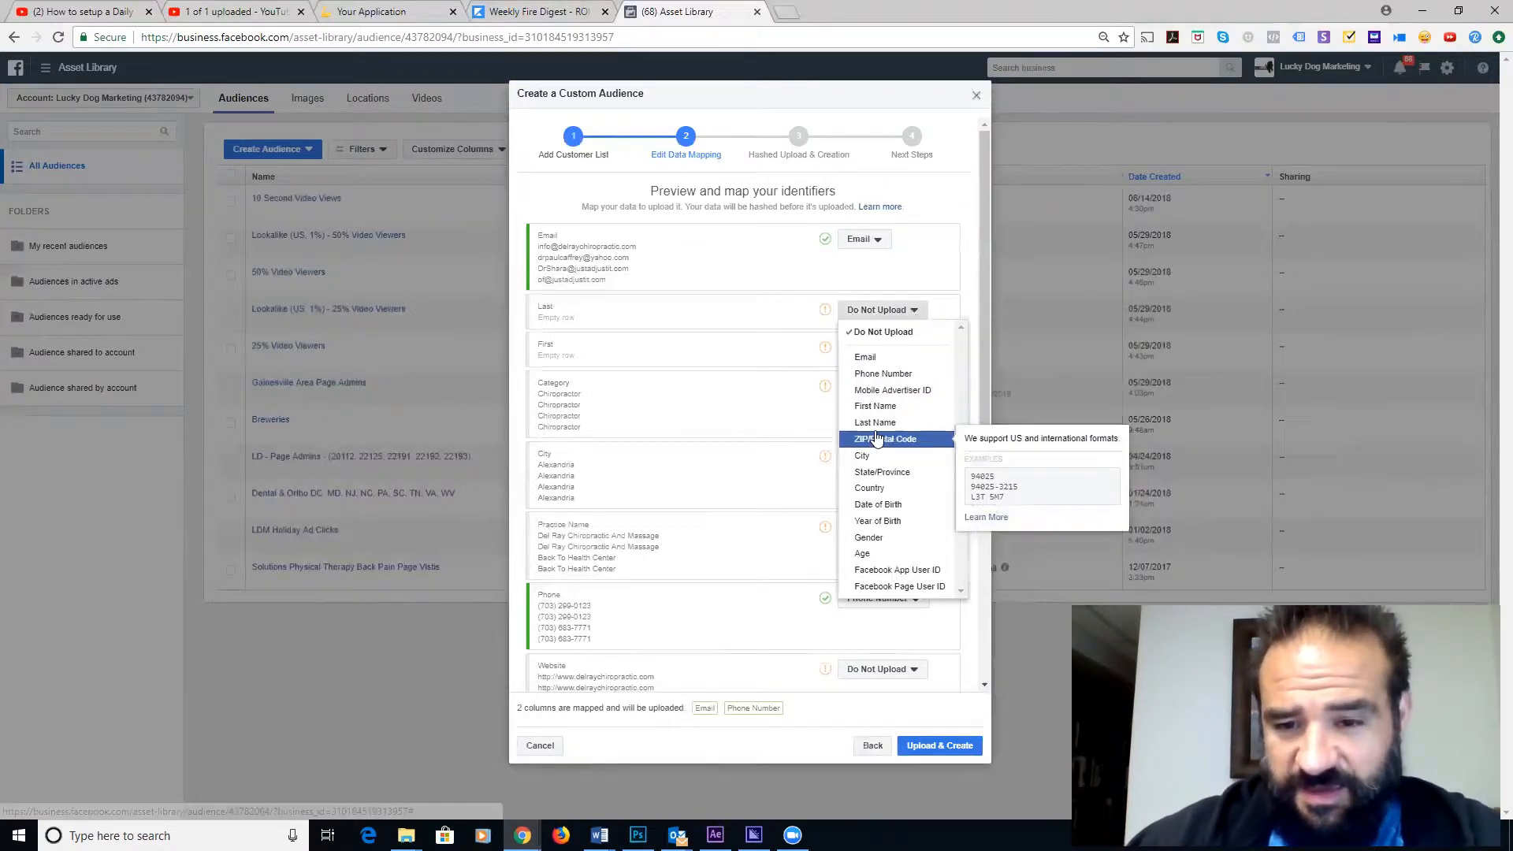
pyautogui.click(863, 424)
pyautogui.click(912, 350)
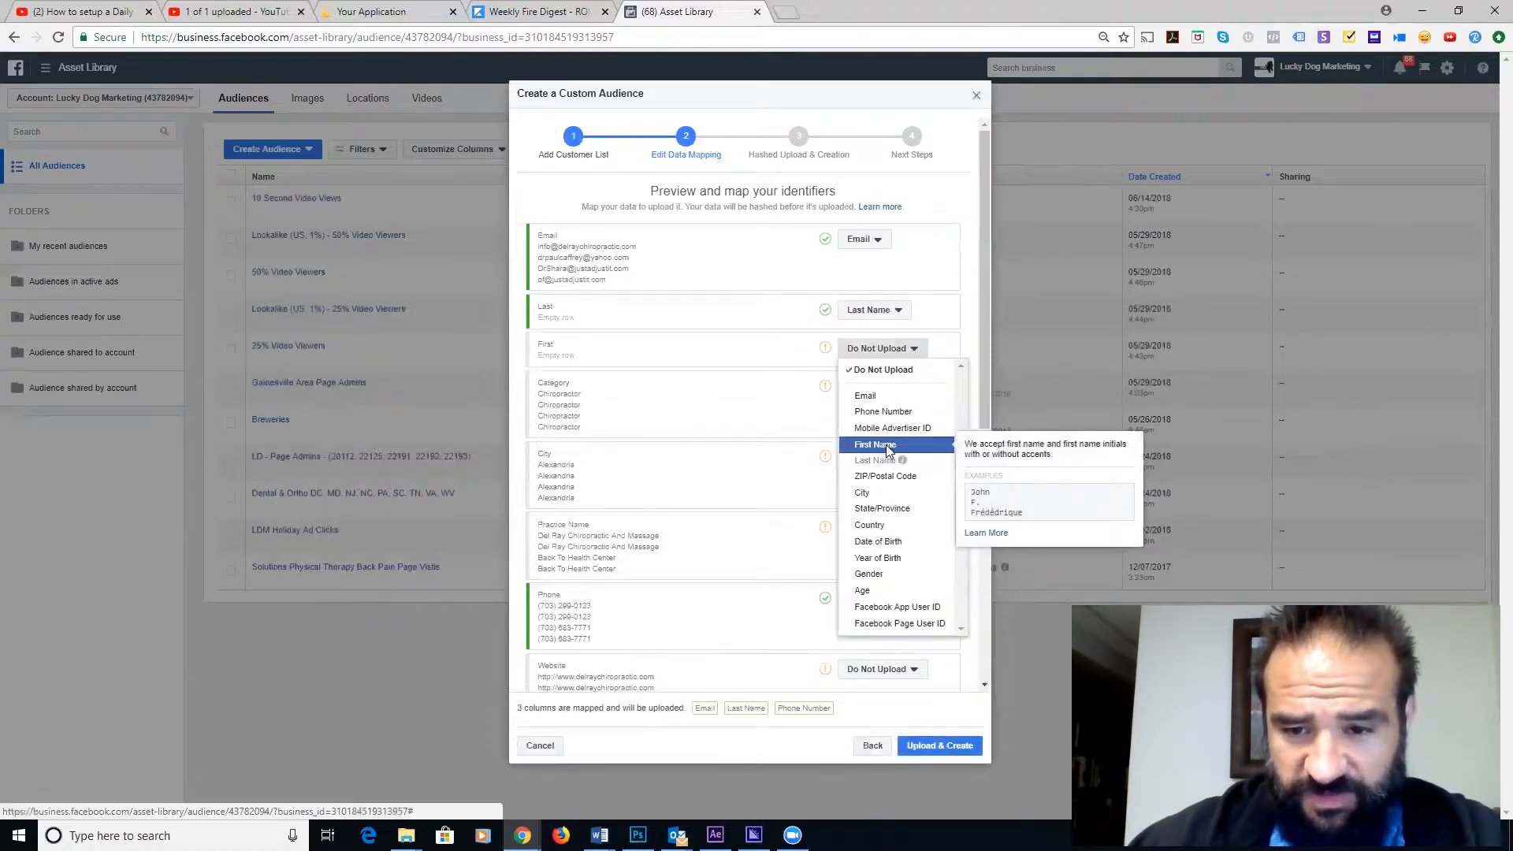
pyautogui.click(875, 445)
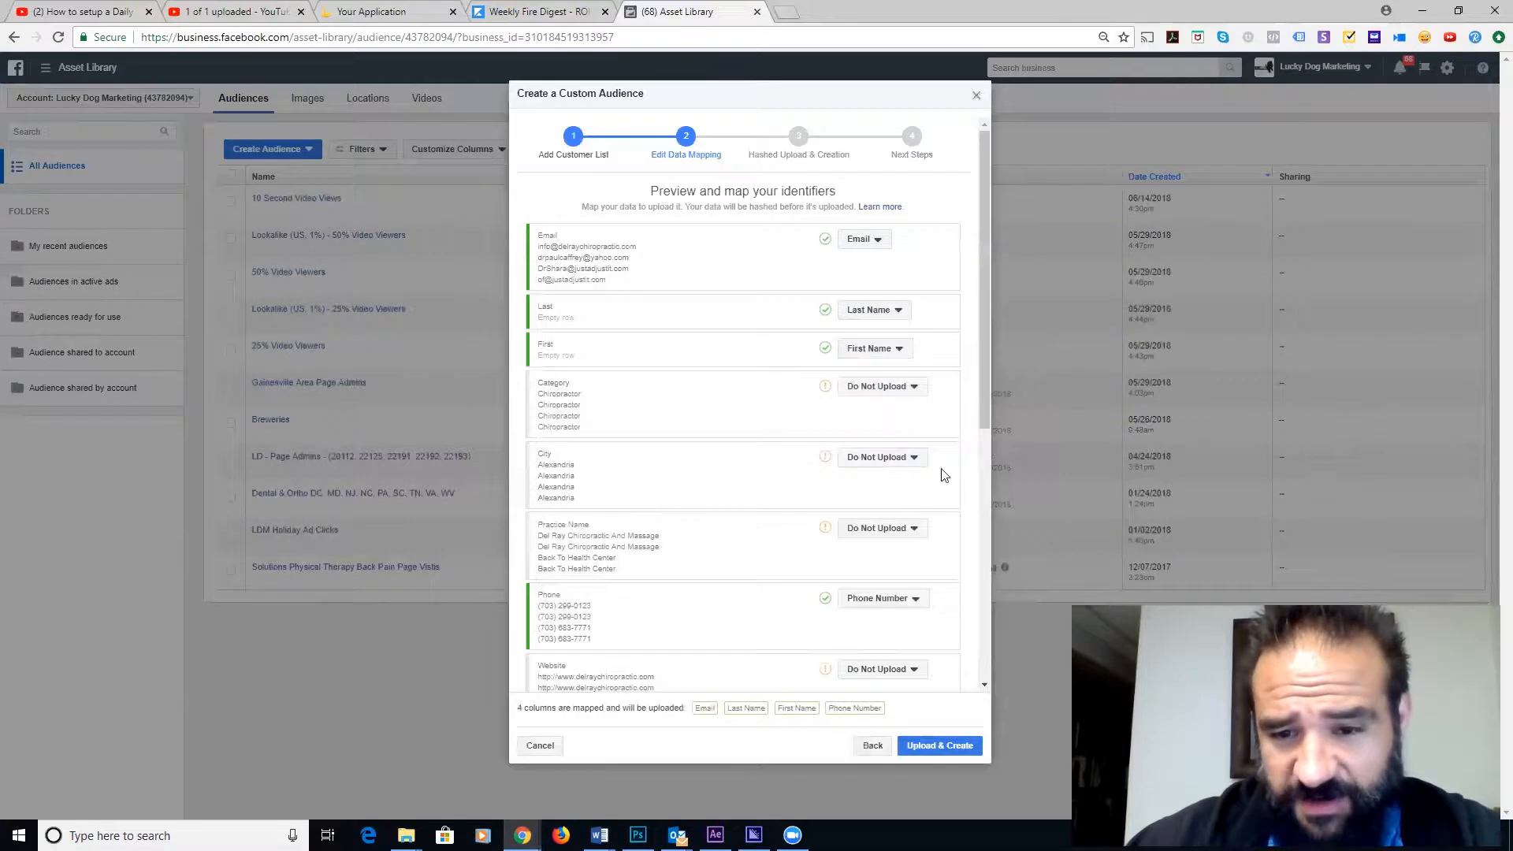
pyautogui.click(903, 466)
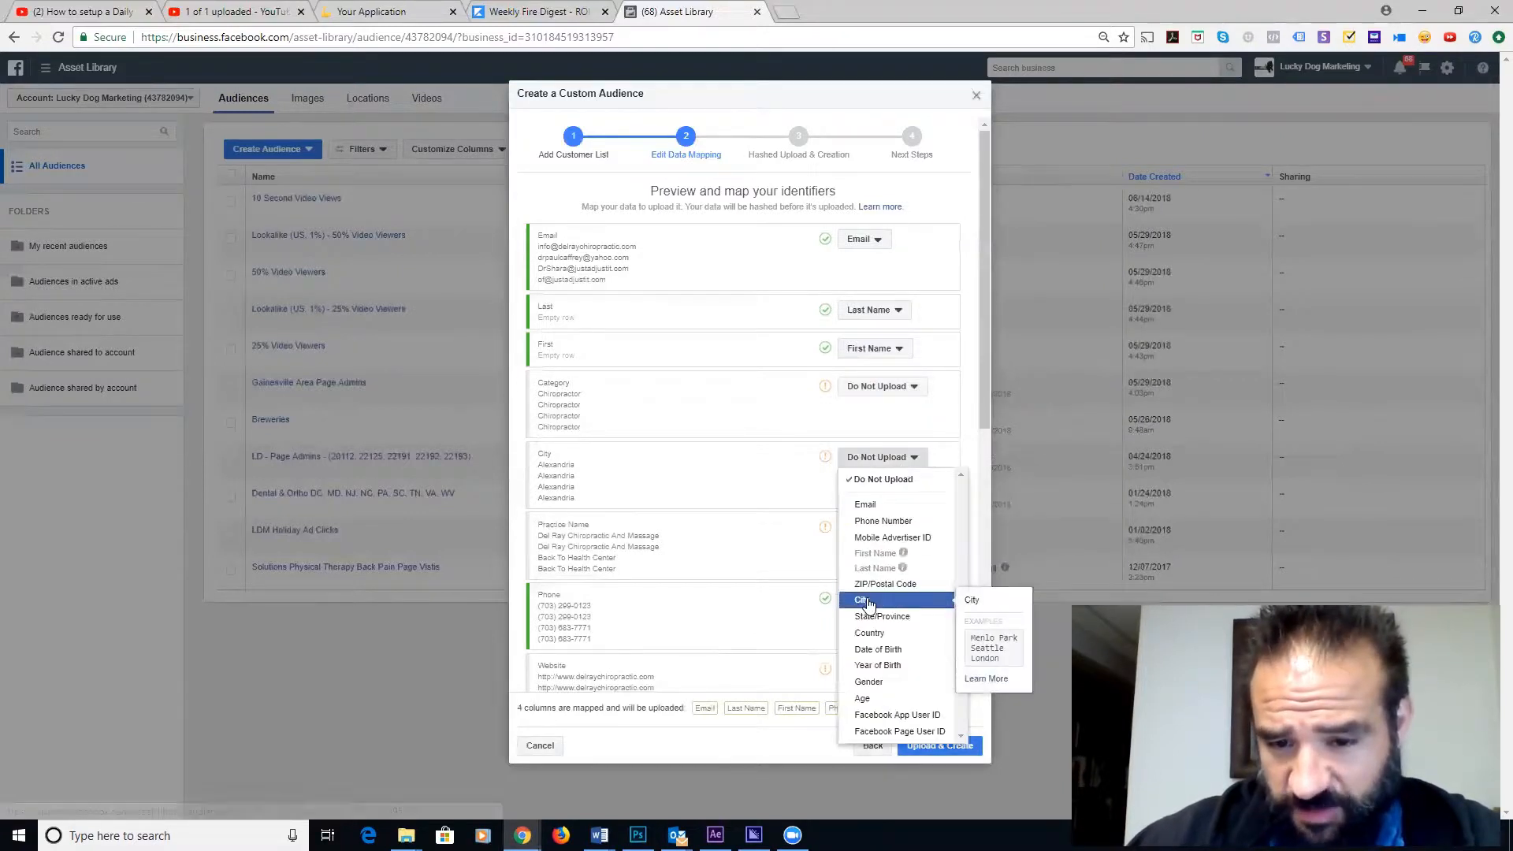
pyautogui.click(862, 600)
pyautogui.click(875, 466)
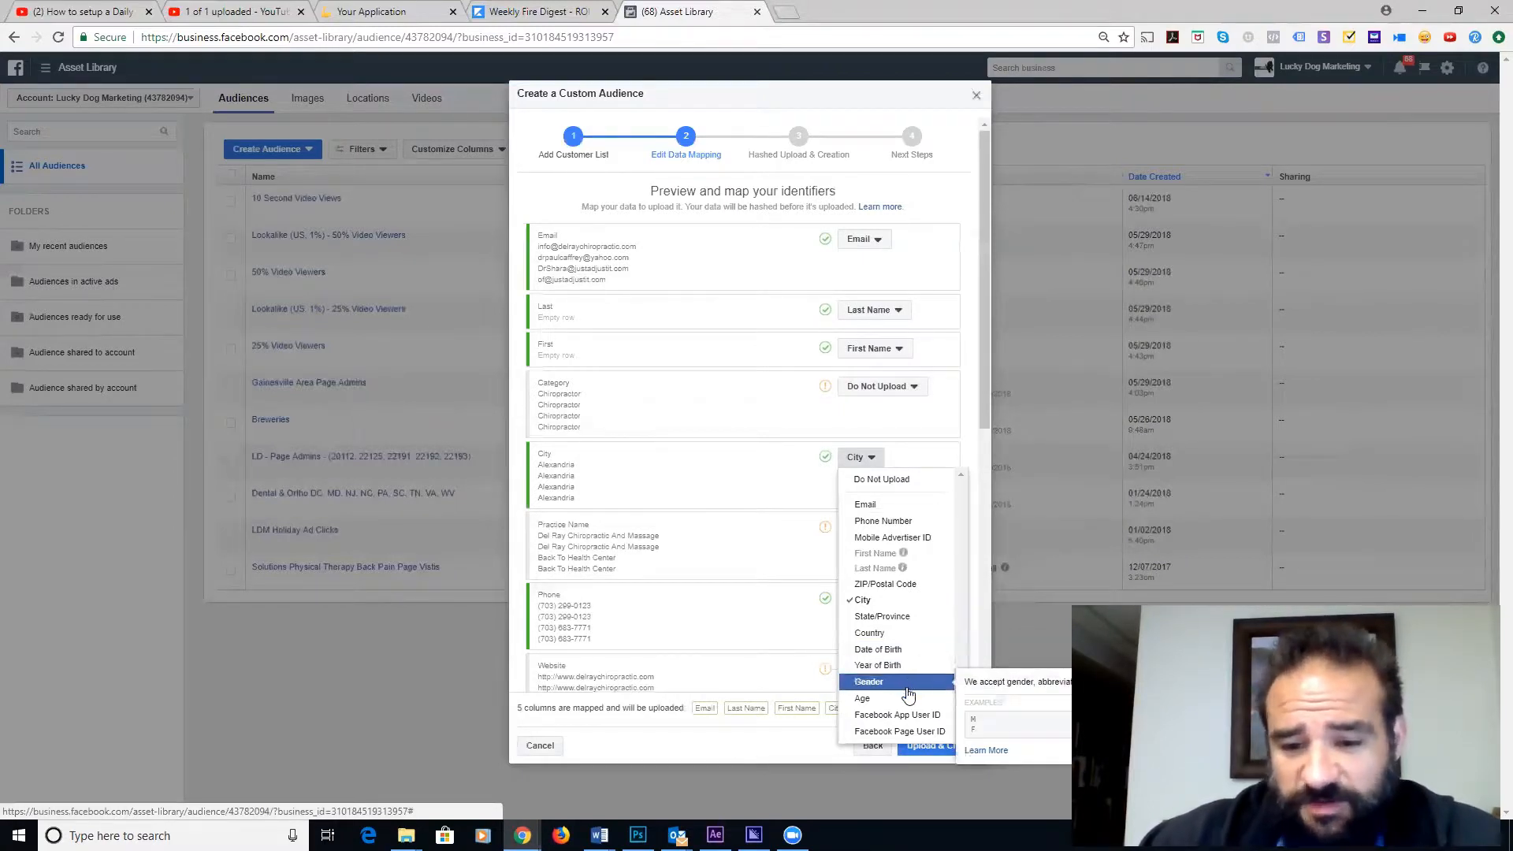
pyautogui.click(924, 603)
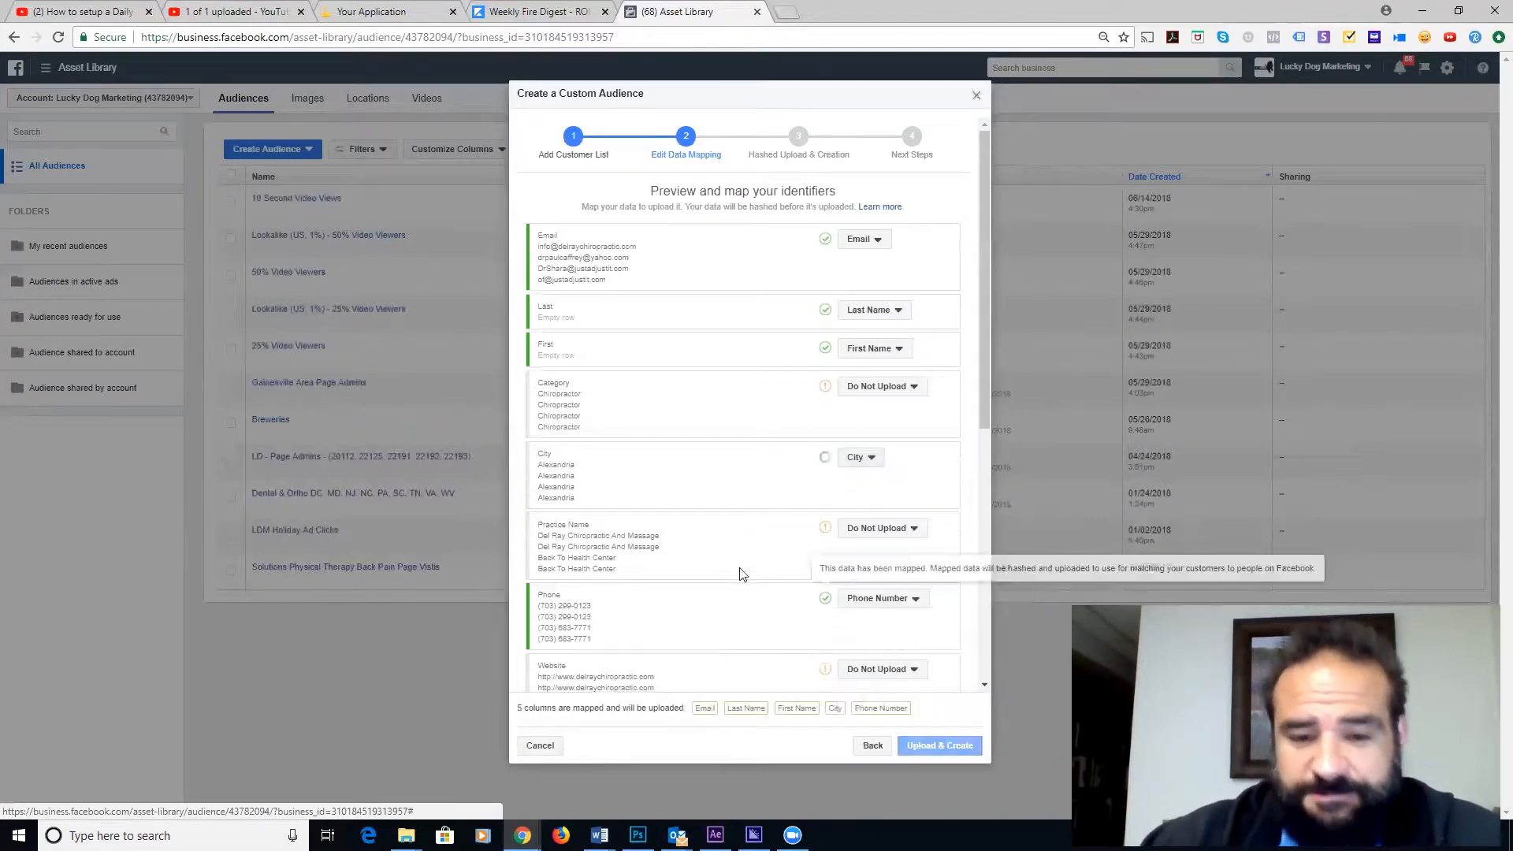
pyautogui.scroll(-4, 735, 563)
pyautogui.scroll(-2, 709, 457)
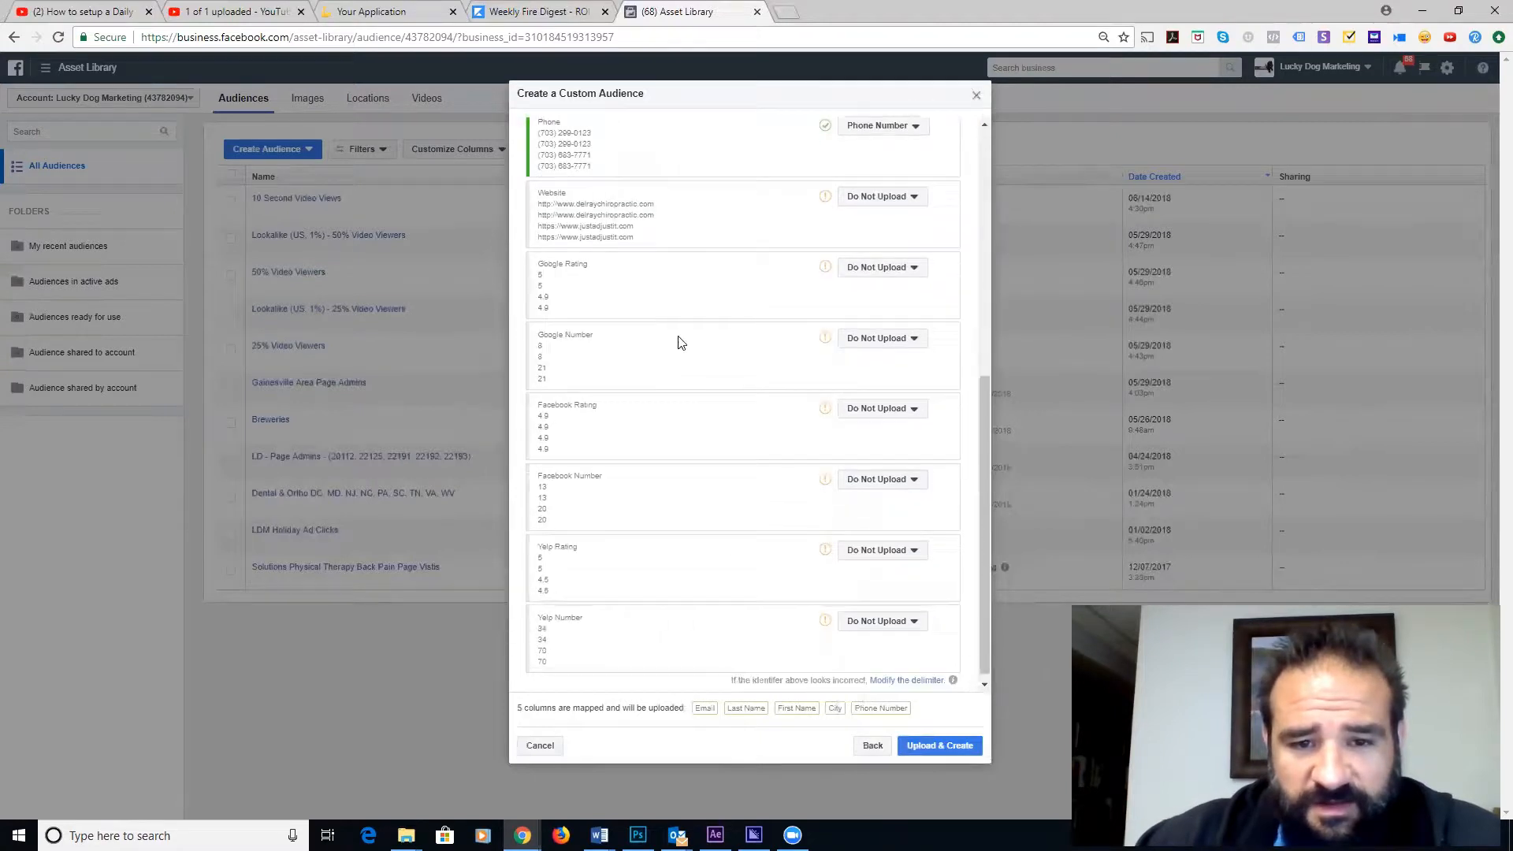
pyautogui.scroll(-1, 662, 481)
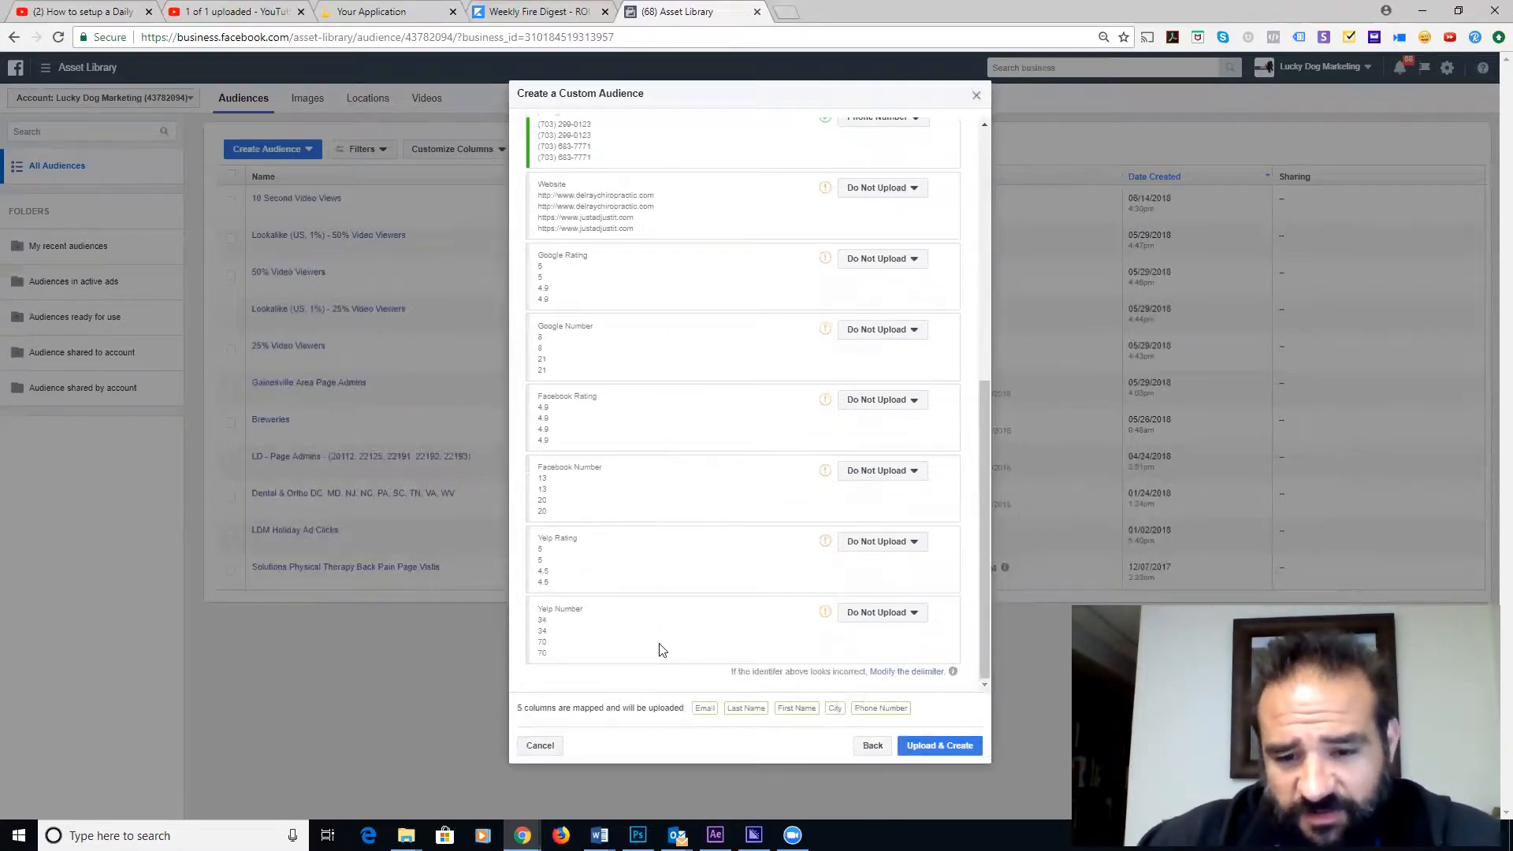
# - Upload the 629-row list to create the Chiropractors - Alexandria VA audience and return to Audiences
pyautogui.click(935, 749)
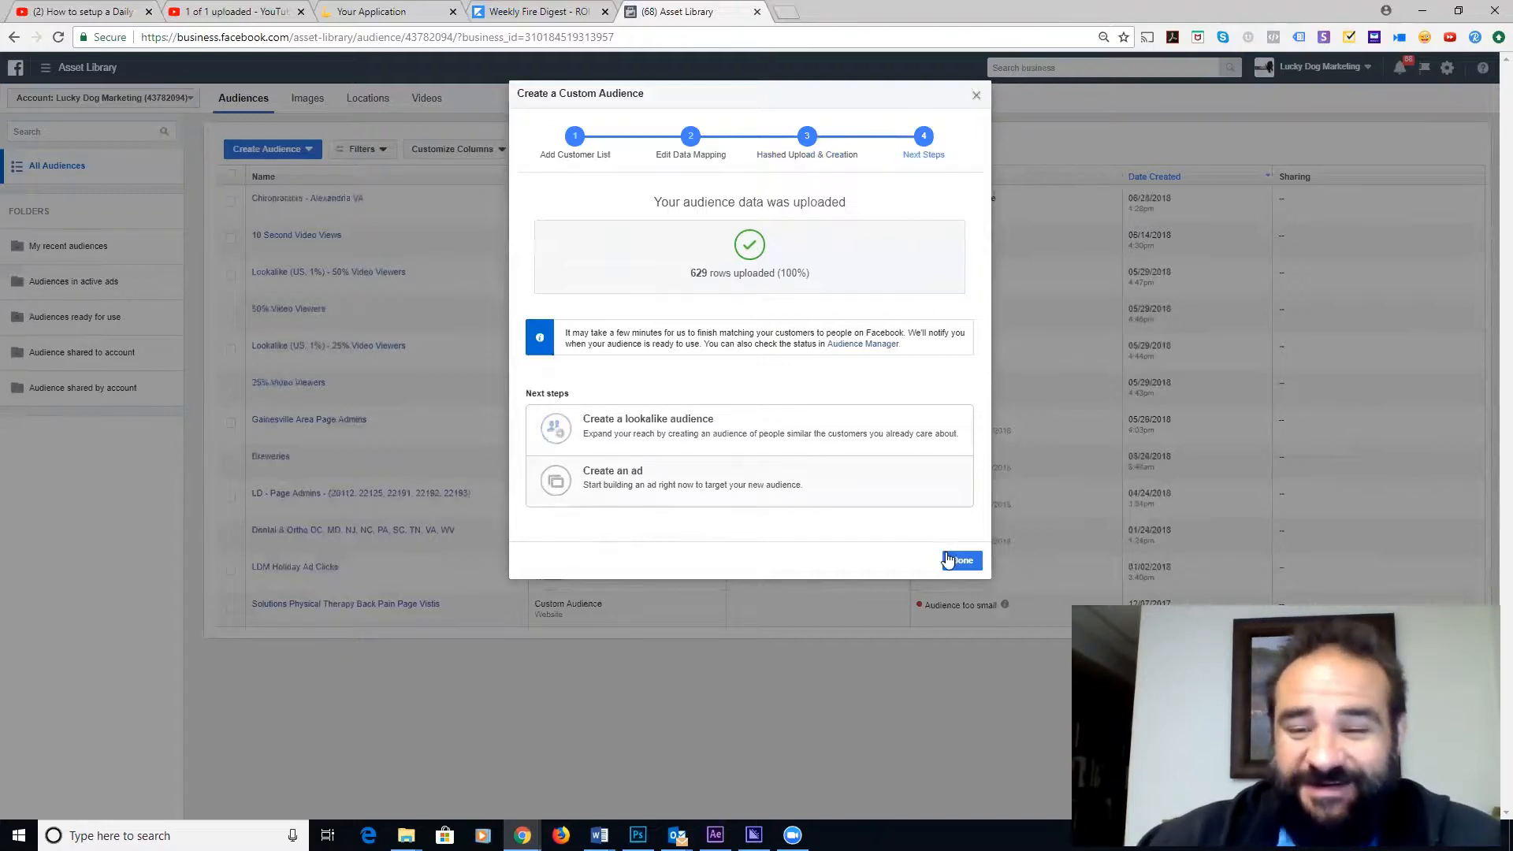
pyautogui.click(961, 560)
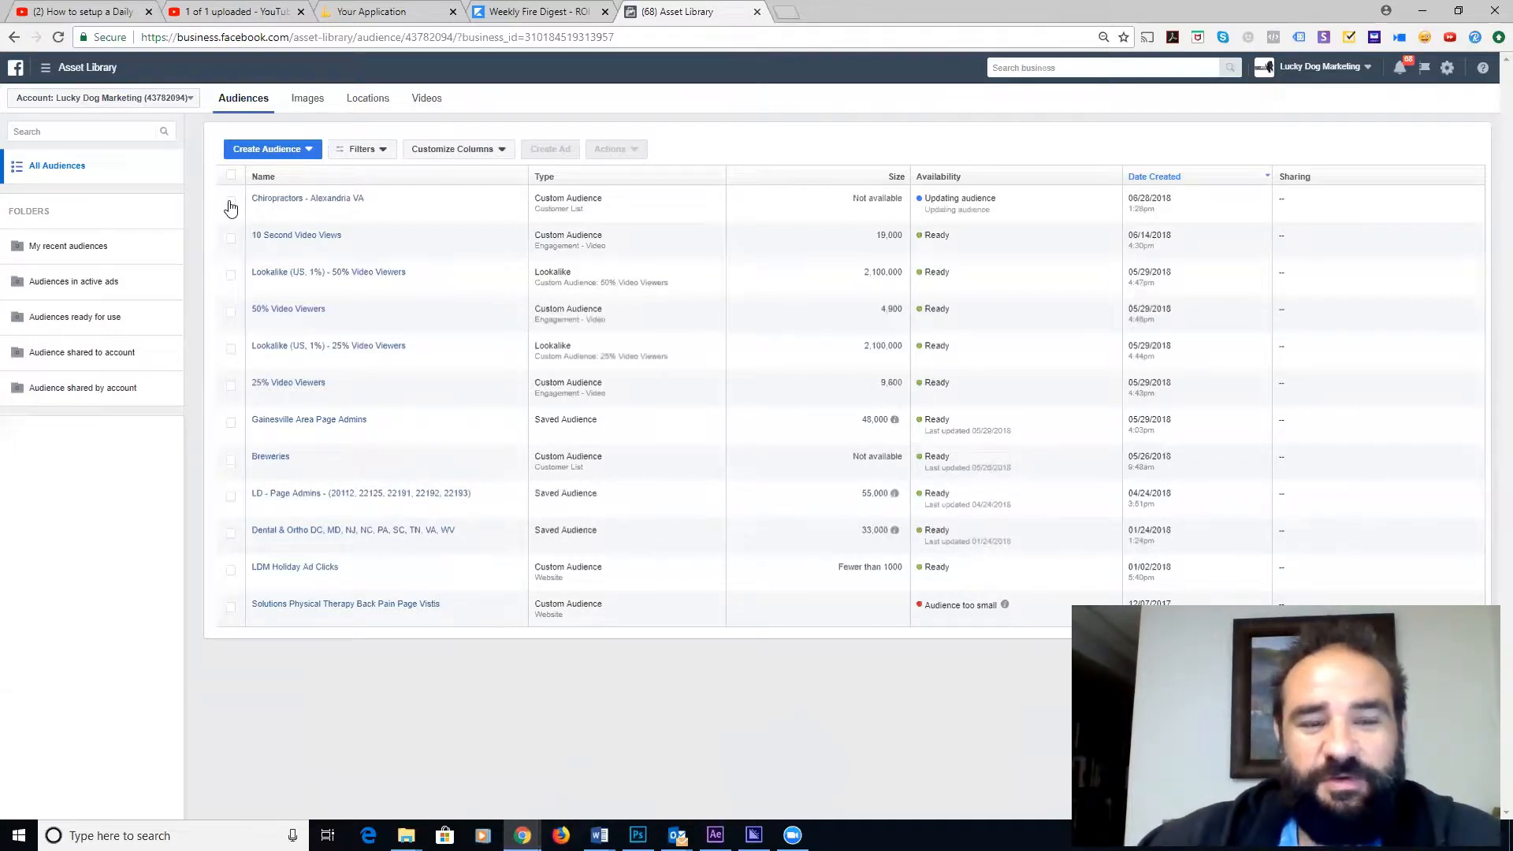
# - Select the Chiropractors - Alexandria VA audience, browse a lookalike form's source list, then cancel it
pyautogui.click(230, 203)
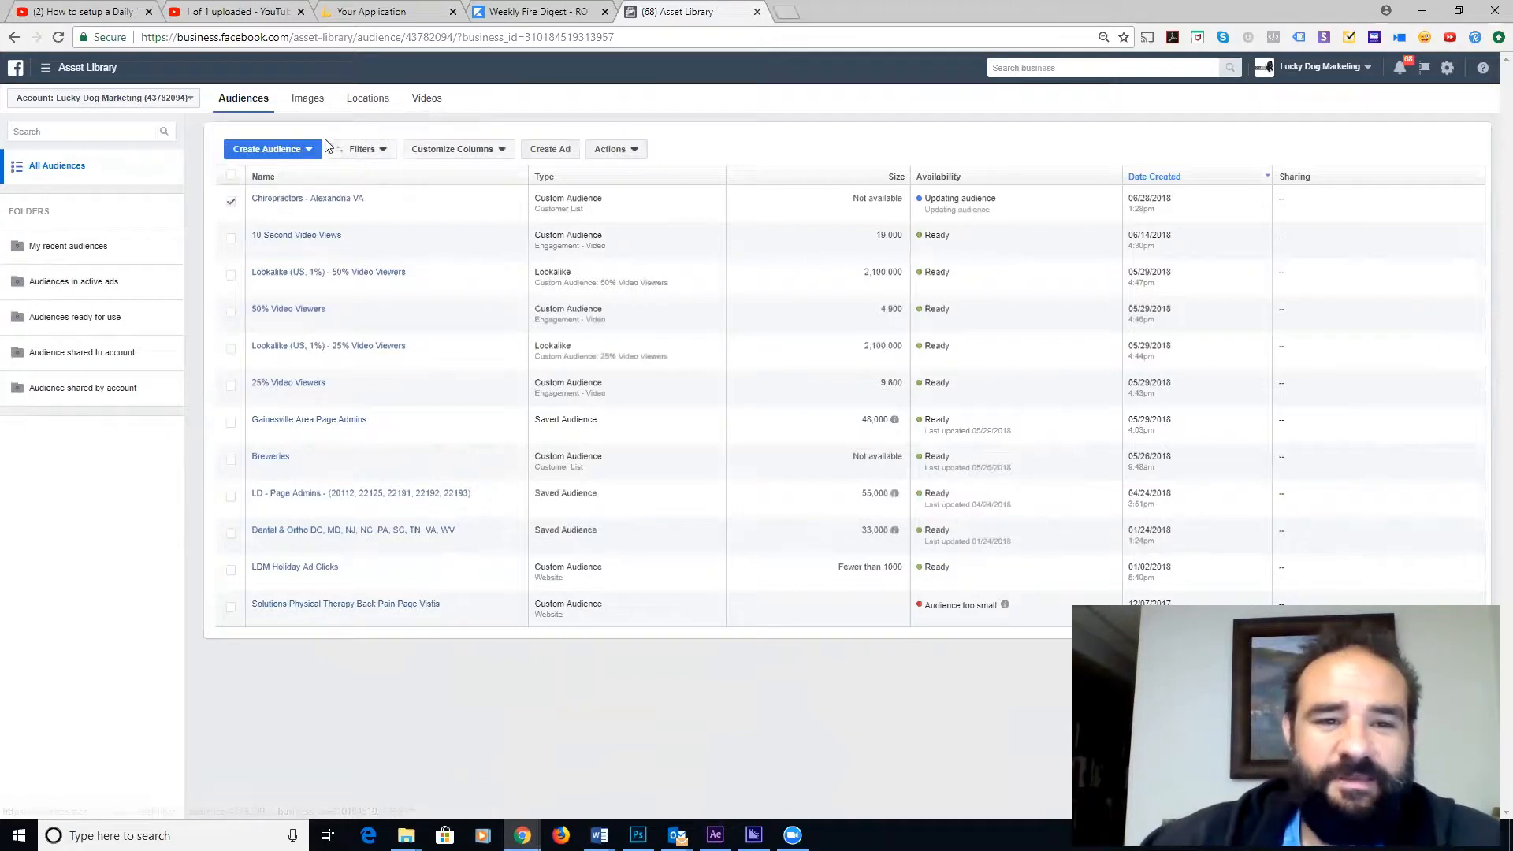
pyautogui.click(304, 149)
pyautogui.click(283, 199)
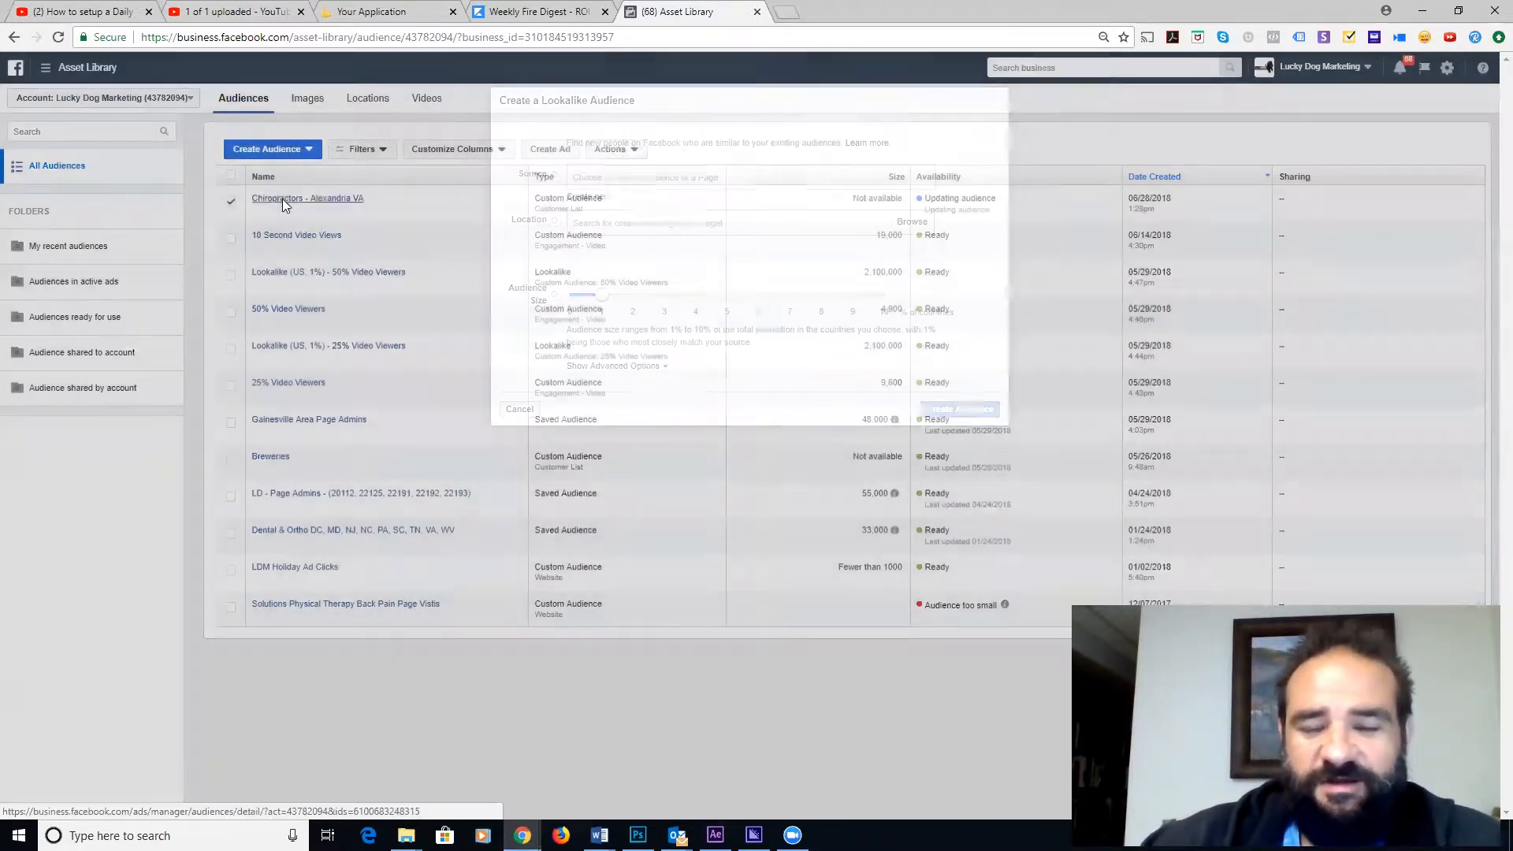
pyautogui.click(722, 177)
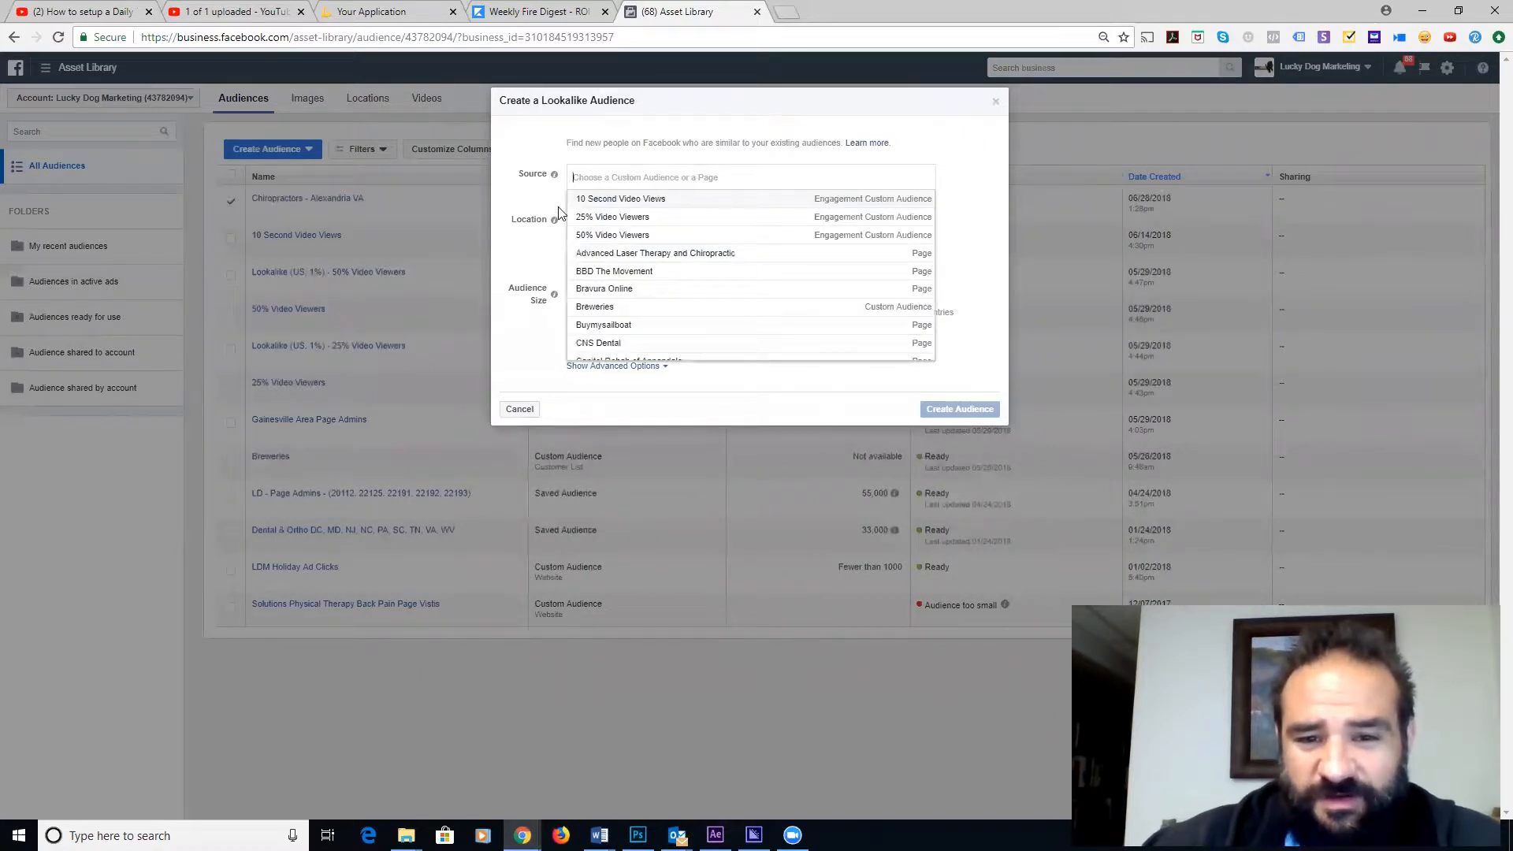
pyautogui.scroll(-1, 653, 270)
pyautogui.scroll(-5, 652, 270)
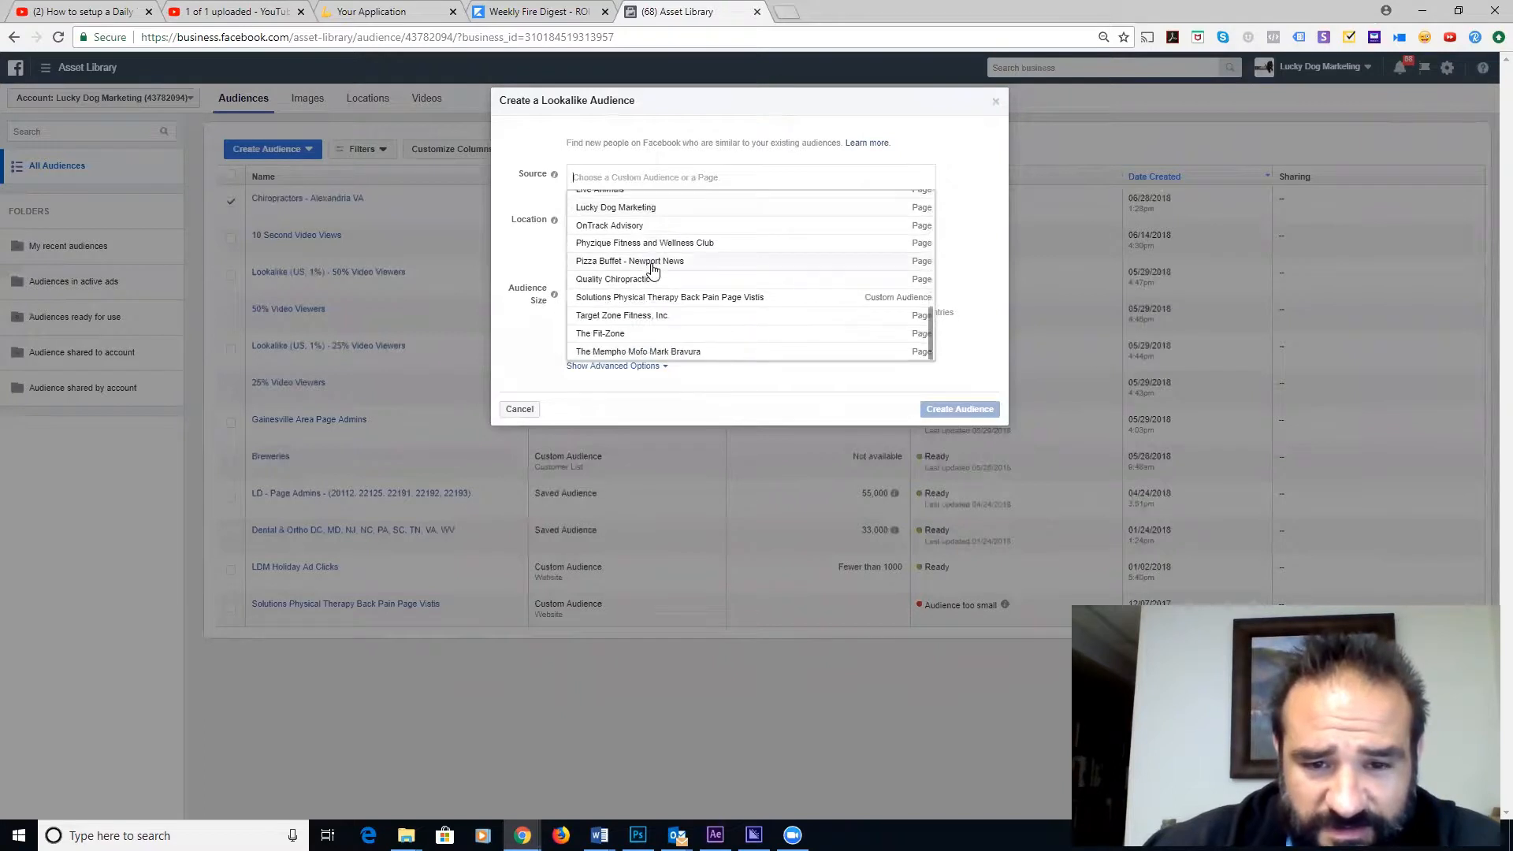
pyautogui.scroll(10, 652, 271)
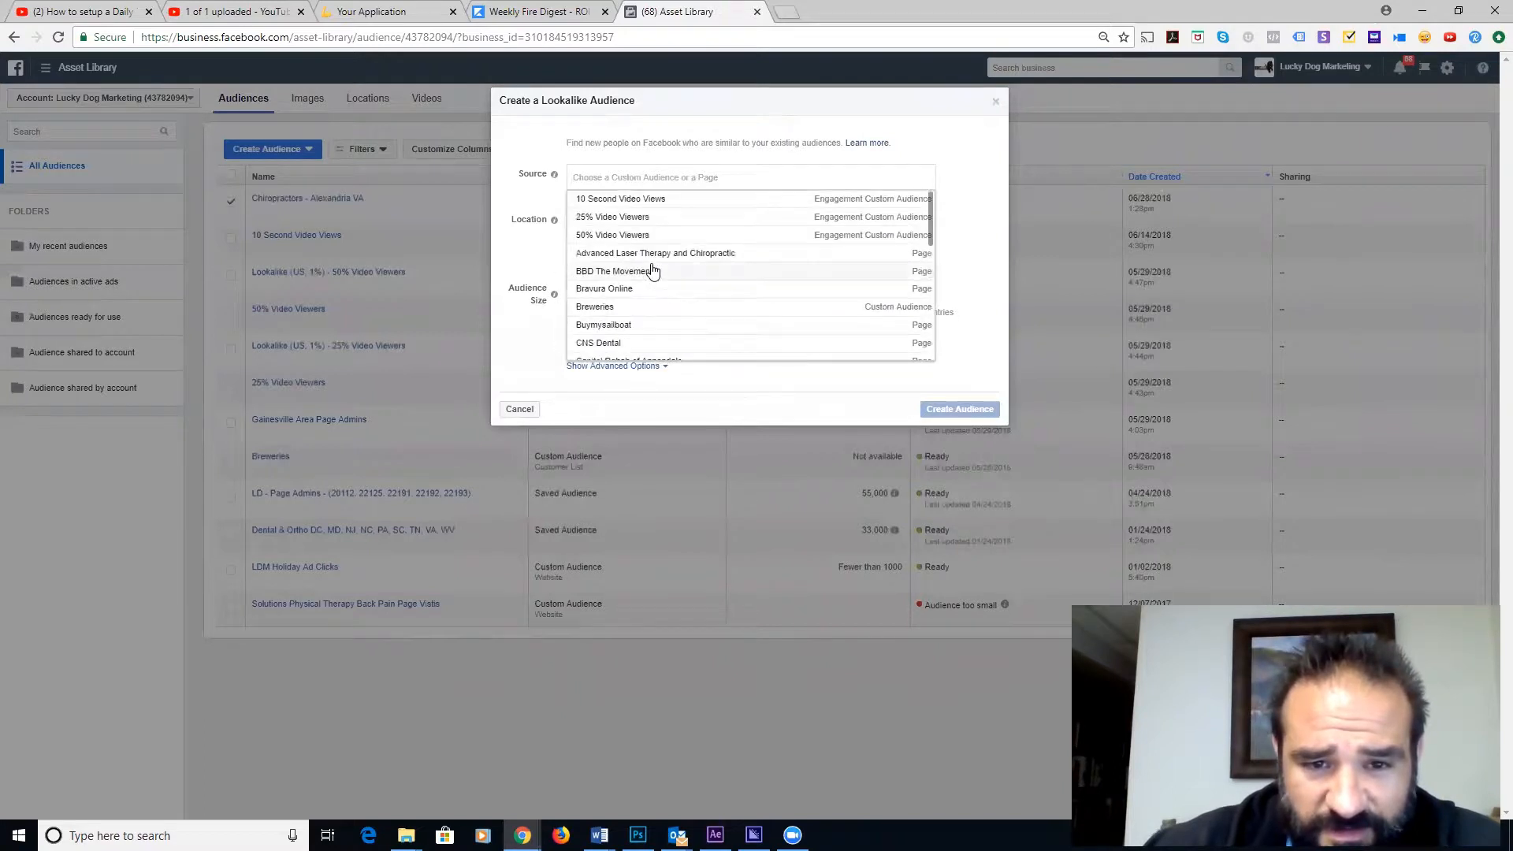
pyautogui.click(532, 203)
pyautogui.click(641, 176)
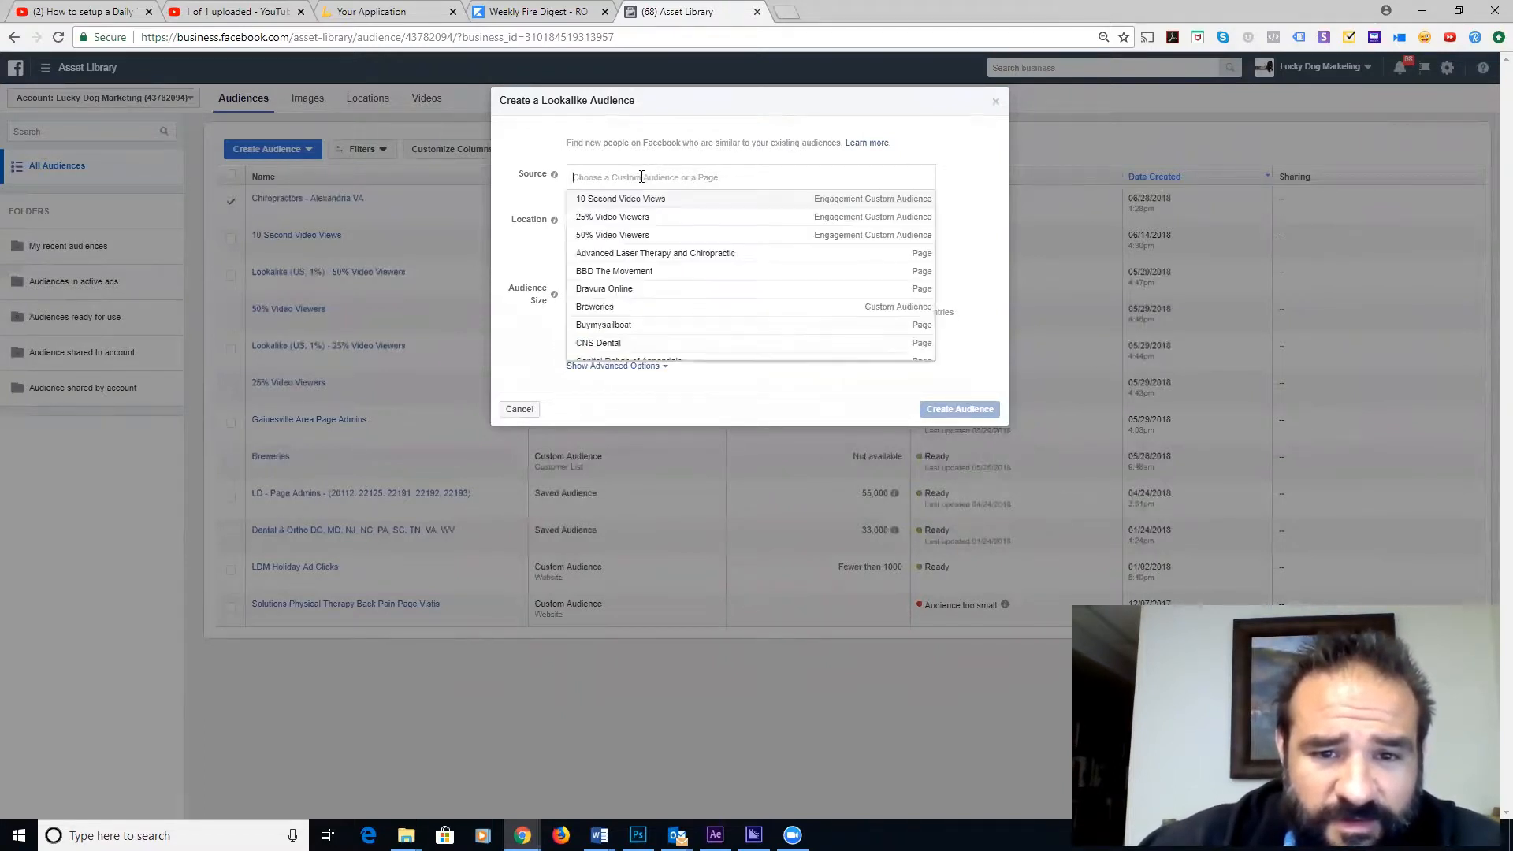
pyautogui.scroll(-3, 640, 275)
pyautogui.scroll(-4, 636, 271)
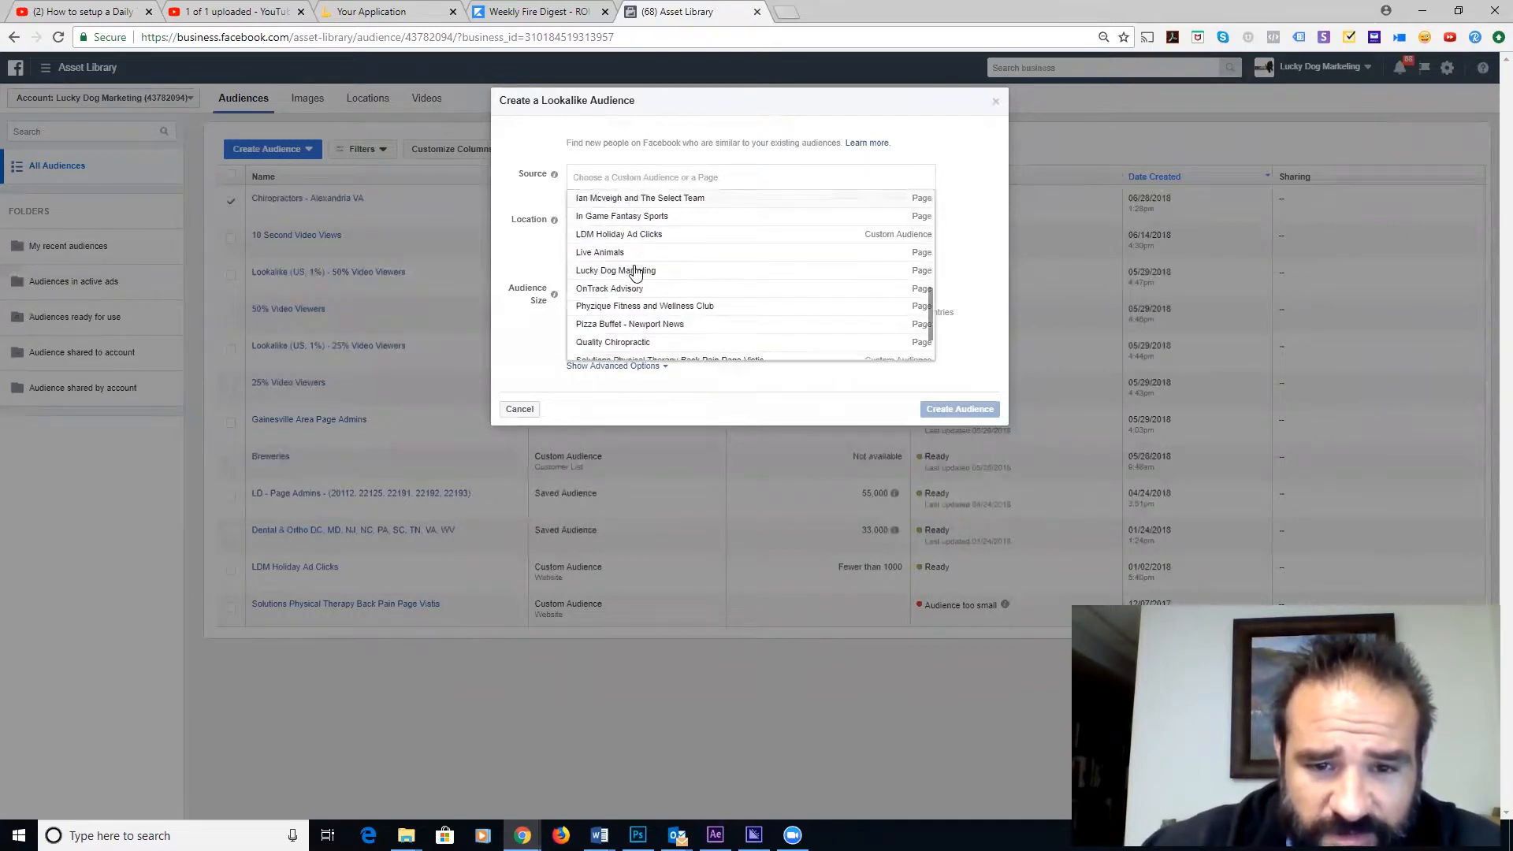
pyautogui.scroll(-1, 636, 271)
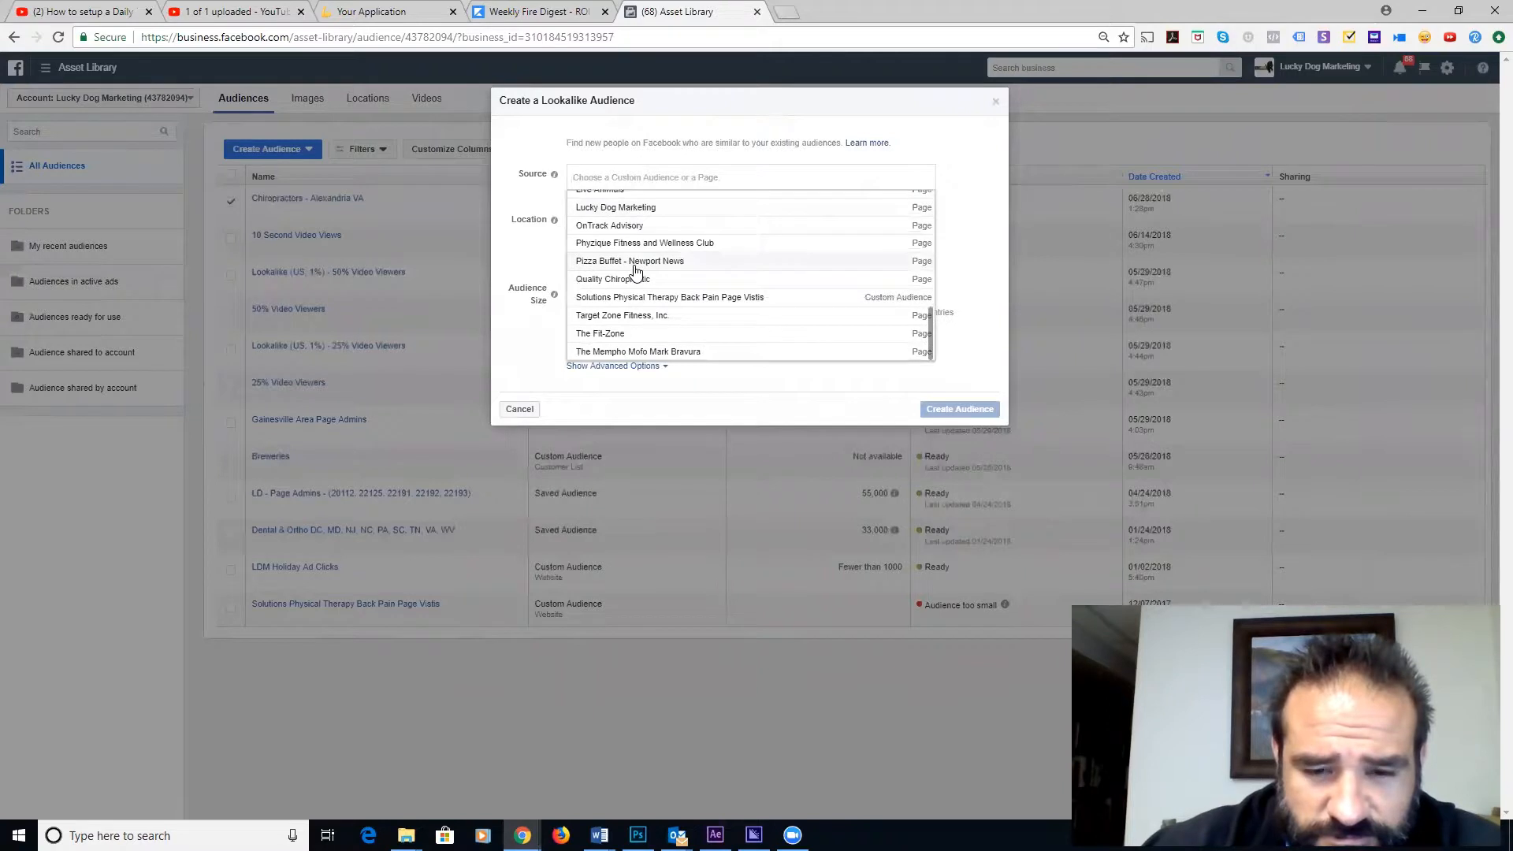
pyautogui.click(526, 225)
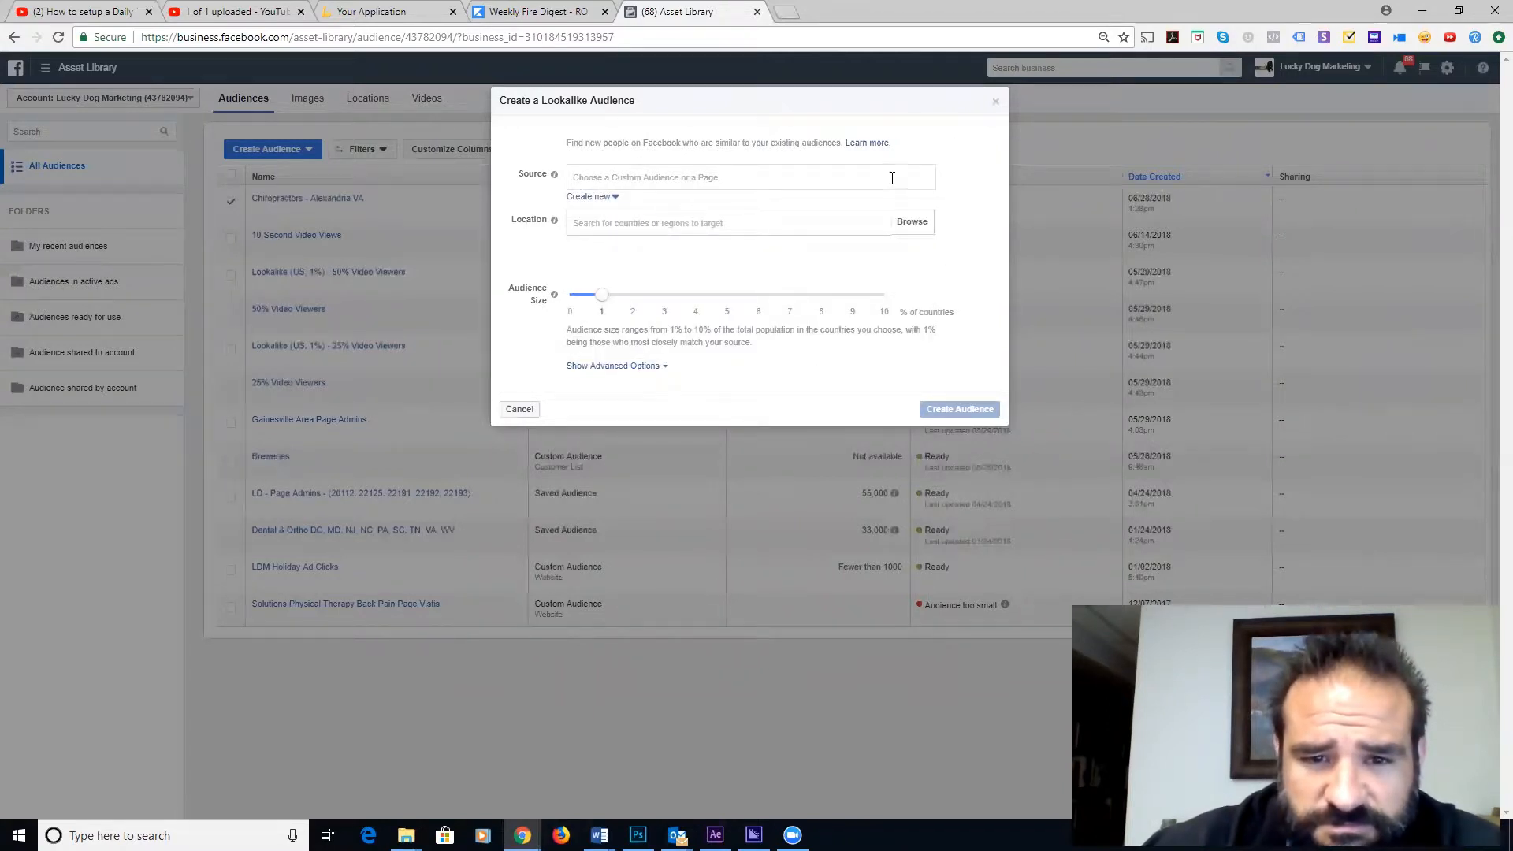
pyautogui.click(763, 178)
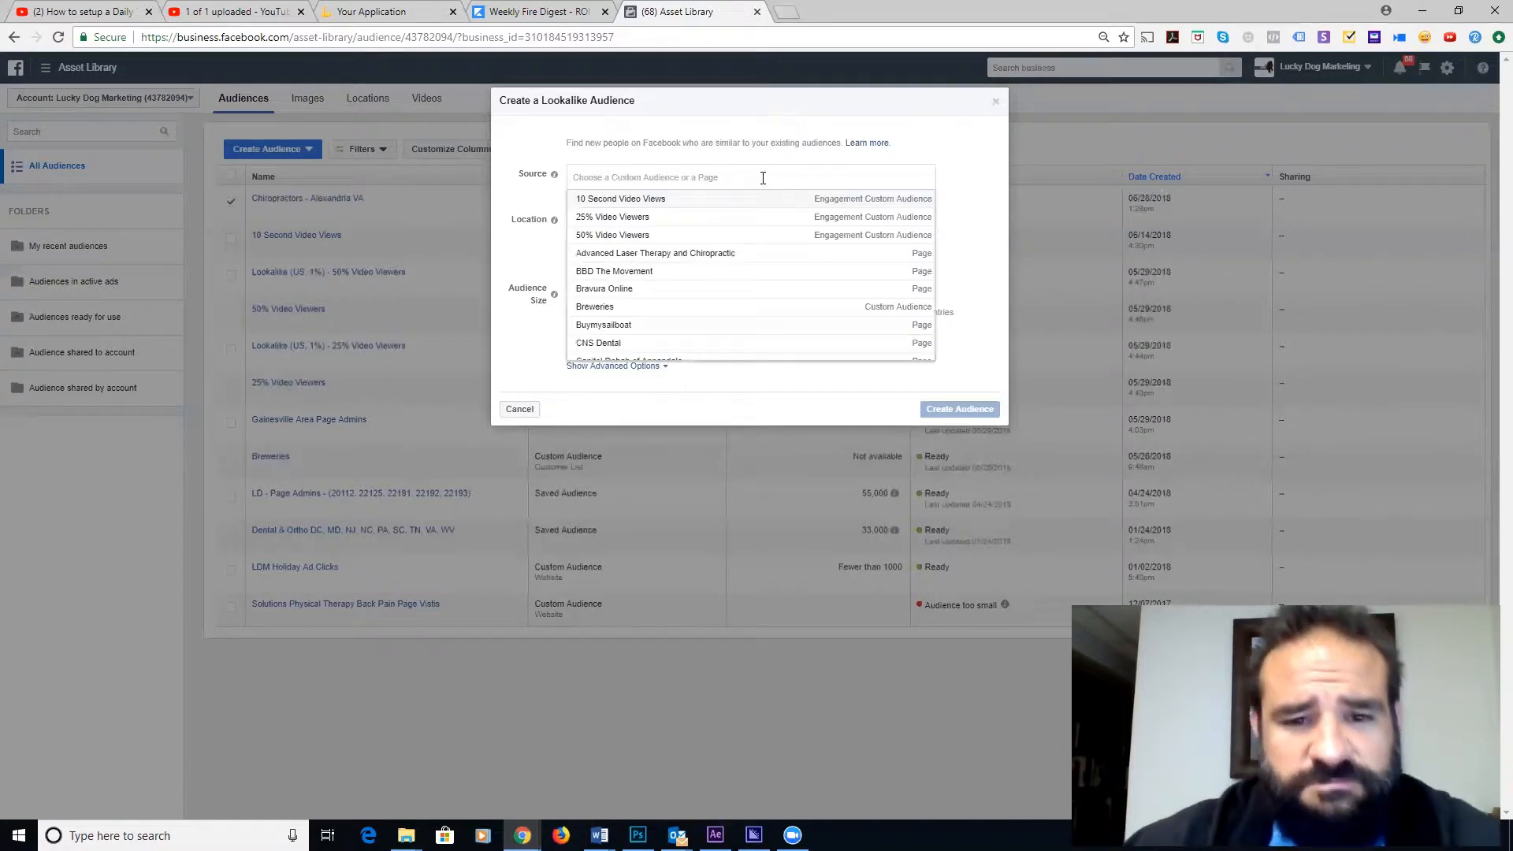
pyautogui.scroll(-1, 694, 274)
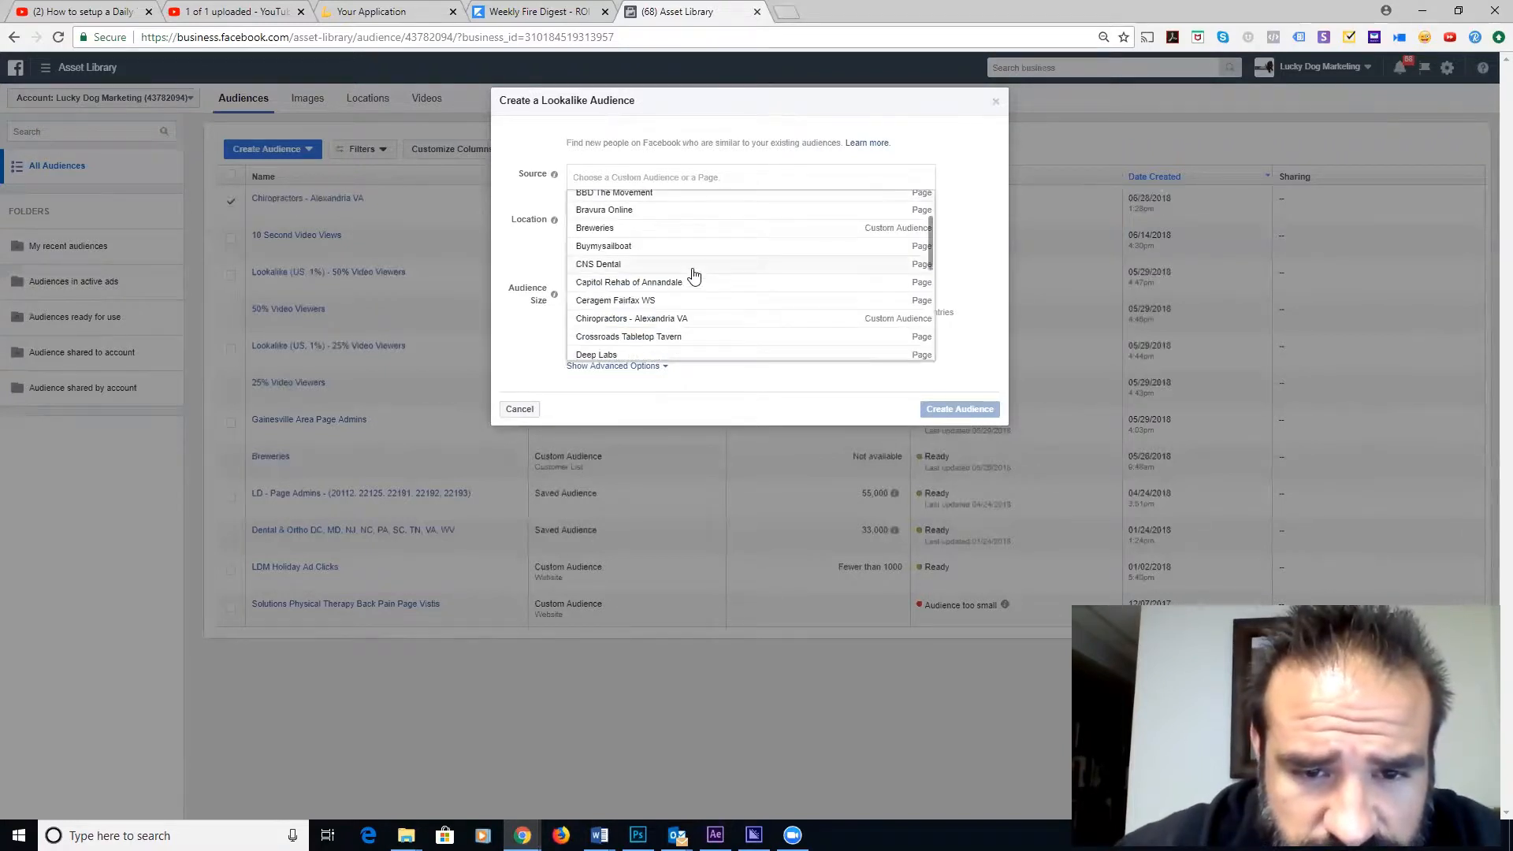
pyautogui.scroll(-1, 693, 275)
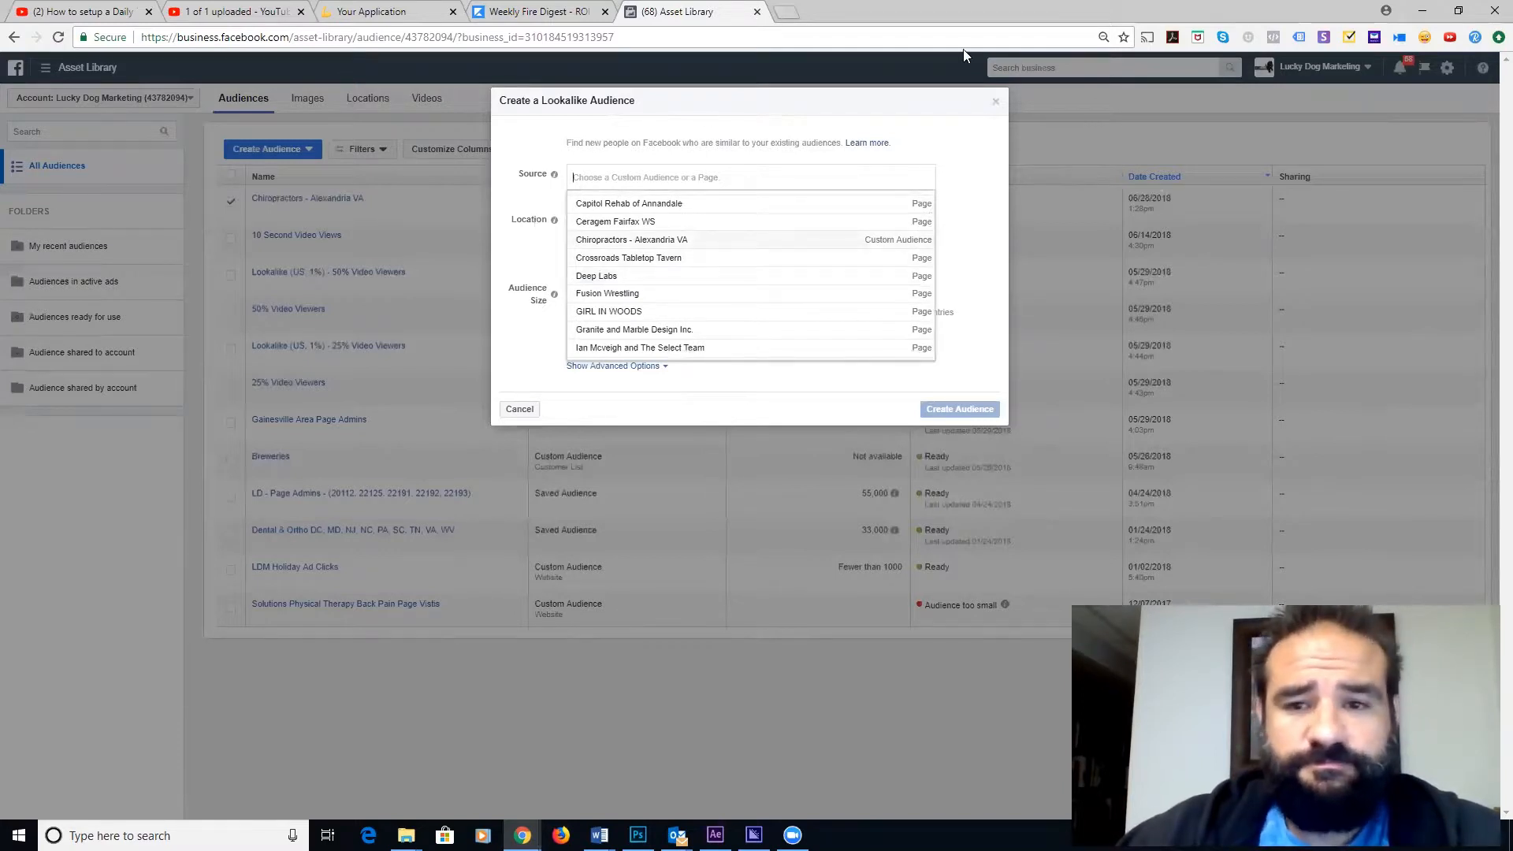
pyautogui.click(998, 95)
pyautogui.click(995, 97)
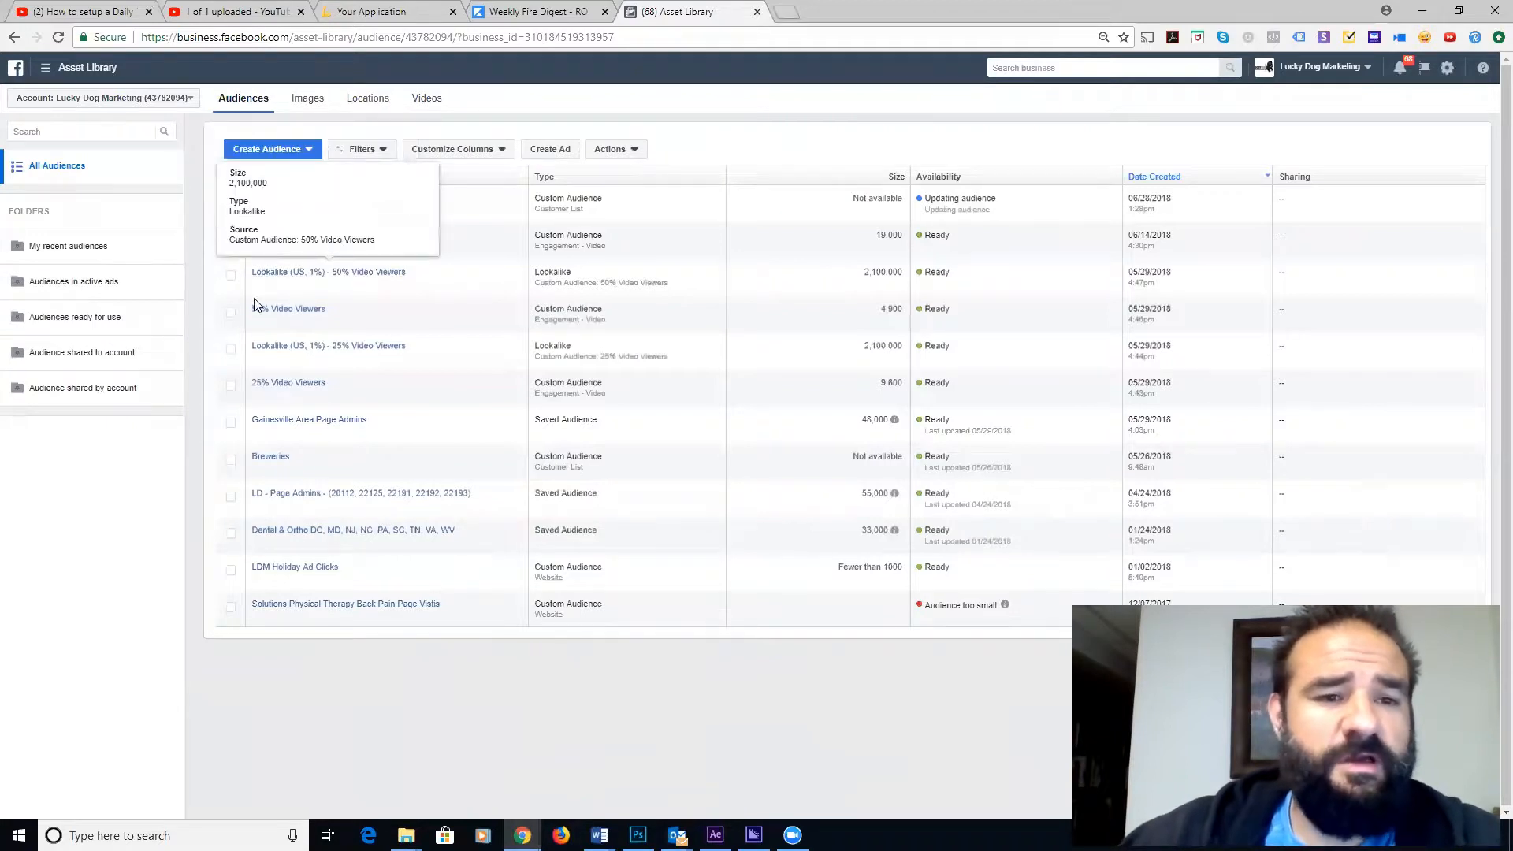
# - Start a new lookalike audience sourced from Chiropractors - Alexandria VA and search 'un' for location
pyautogui.click(310, 152)
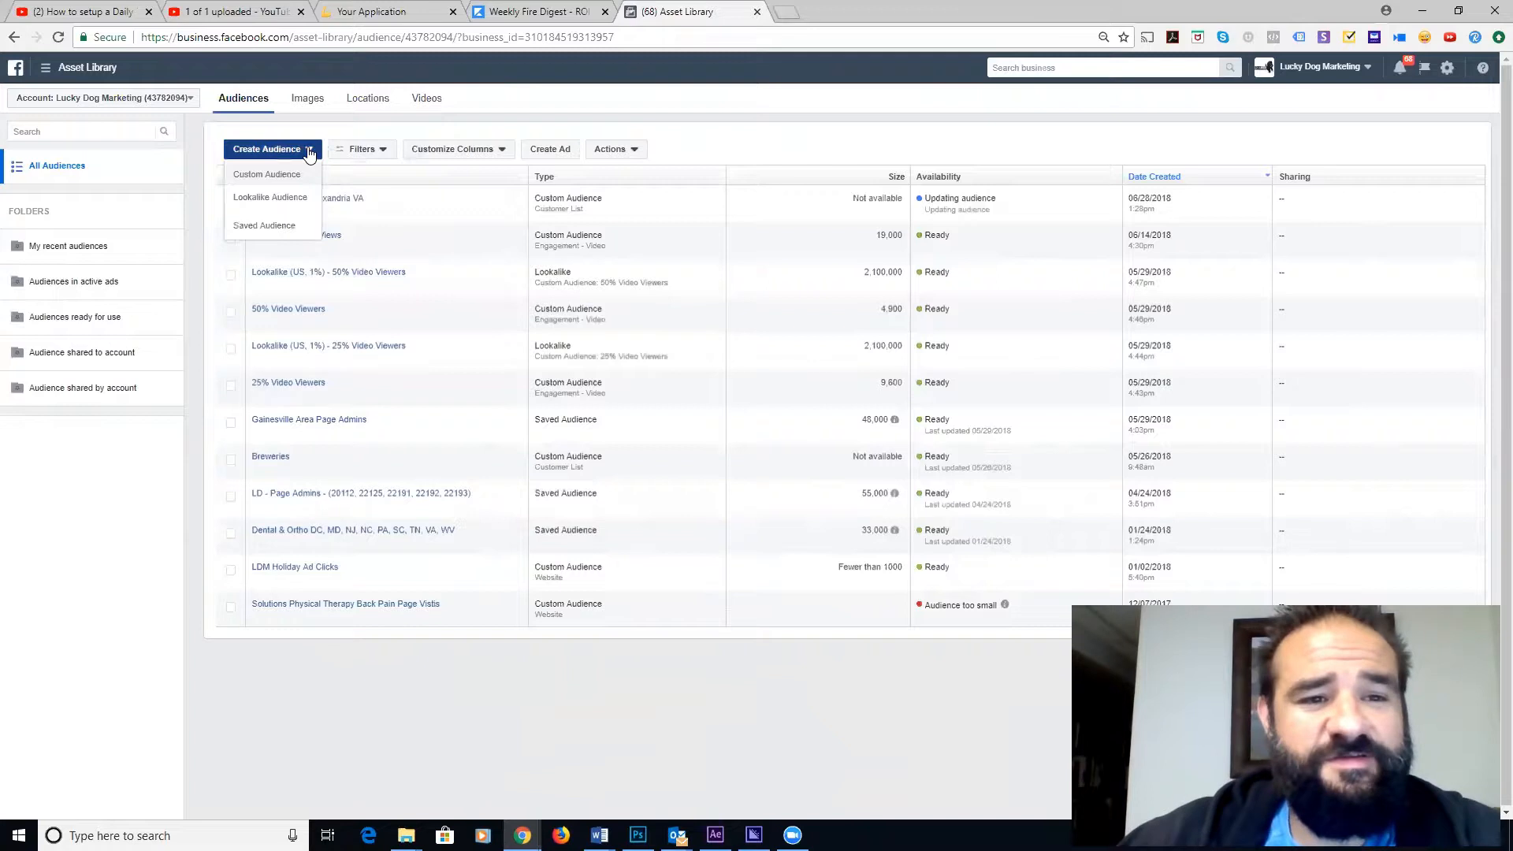
pyautogui.click(276, 199)
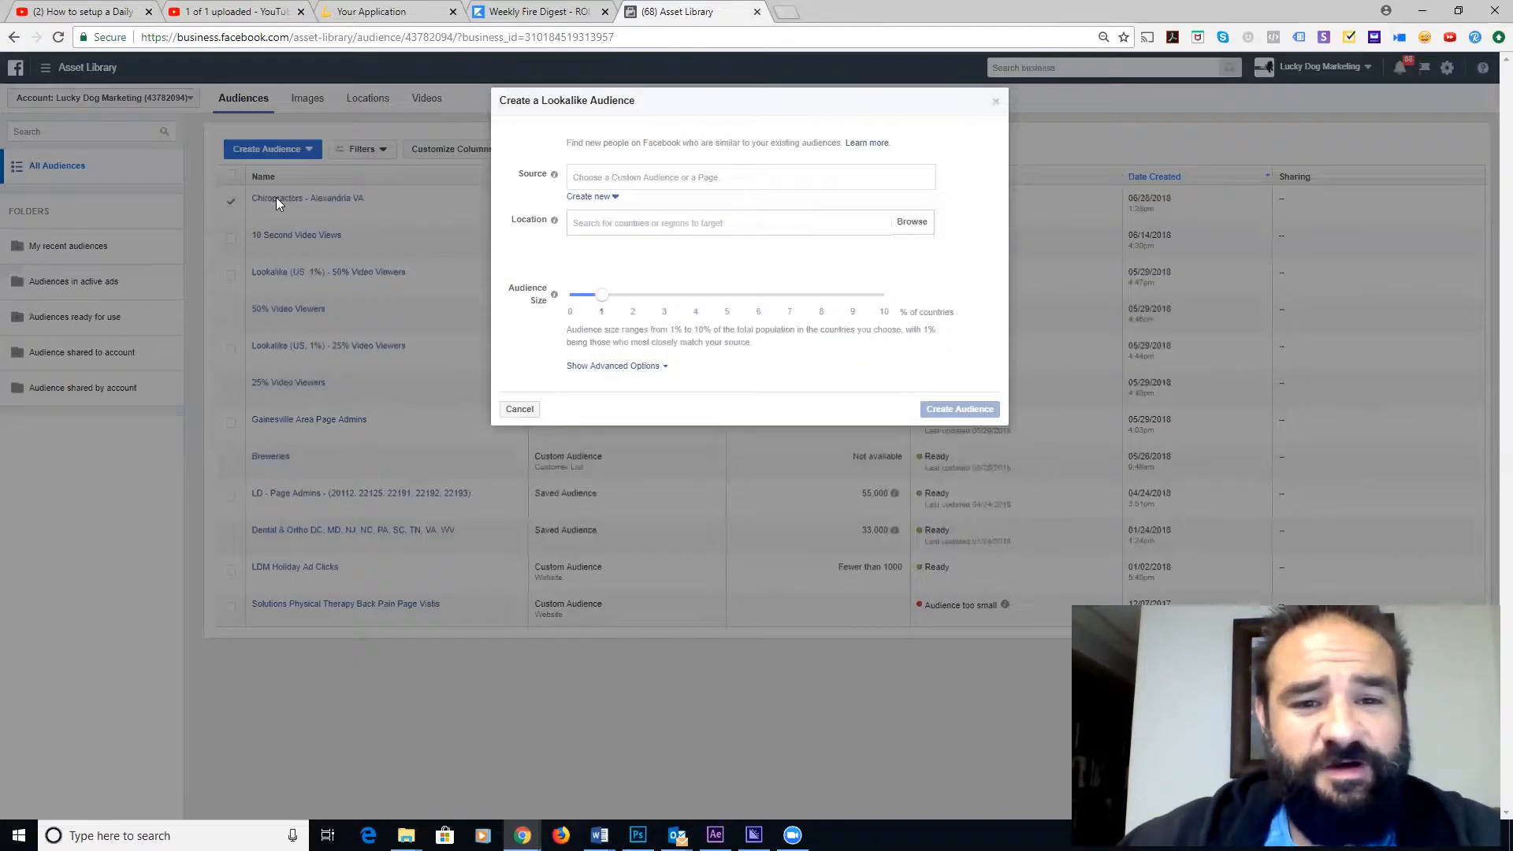
pyautogui.click(684, 180)
pyautogui.scroll(-1, 682, 236)
pyautogui.scroll(-1, 682, 236)
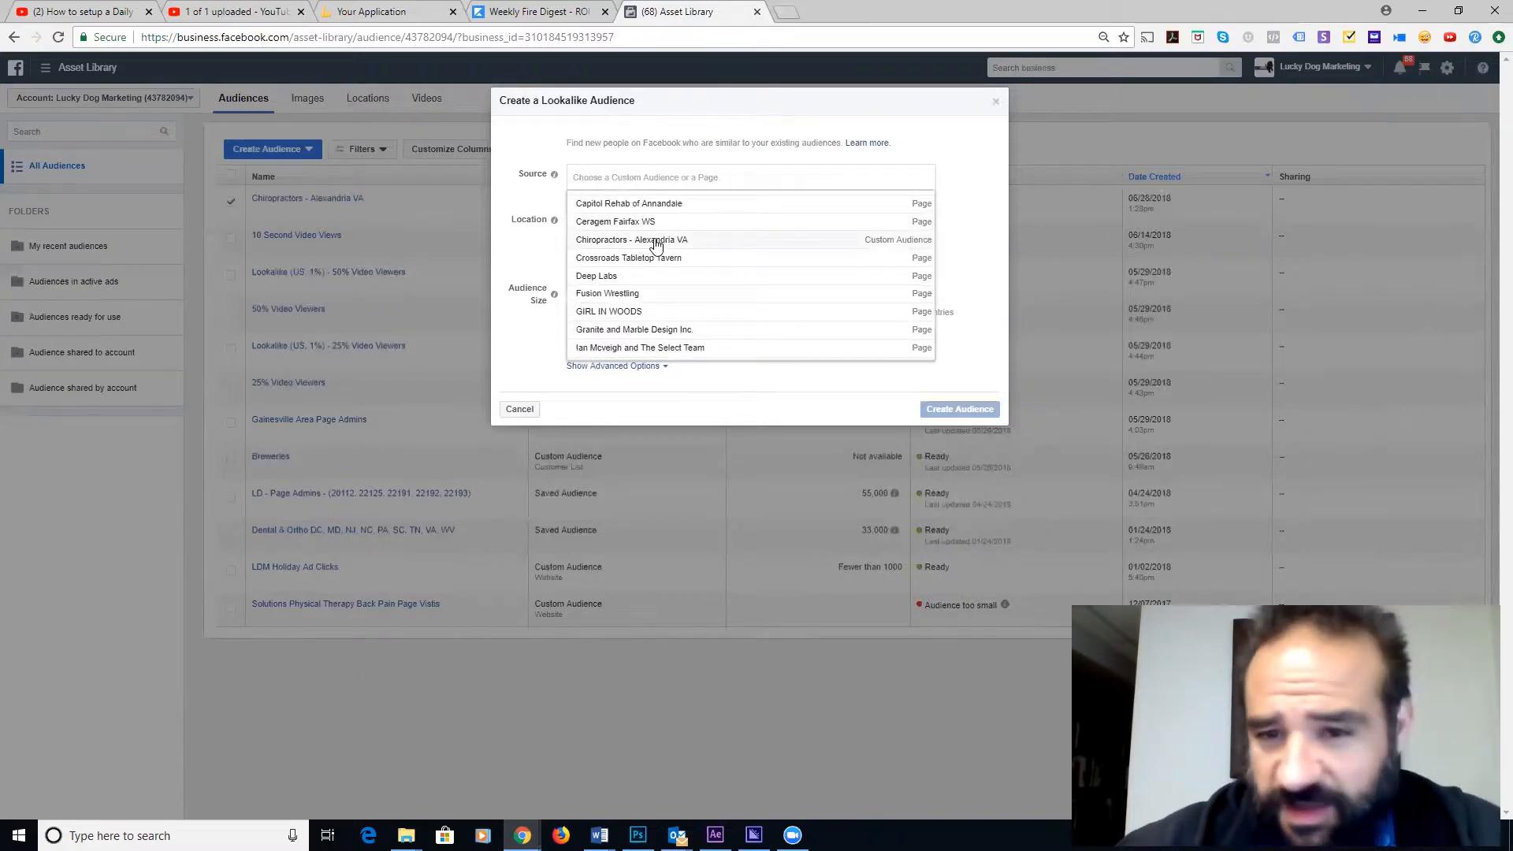
pyautogui.click(655, 241)
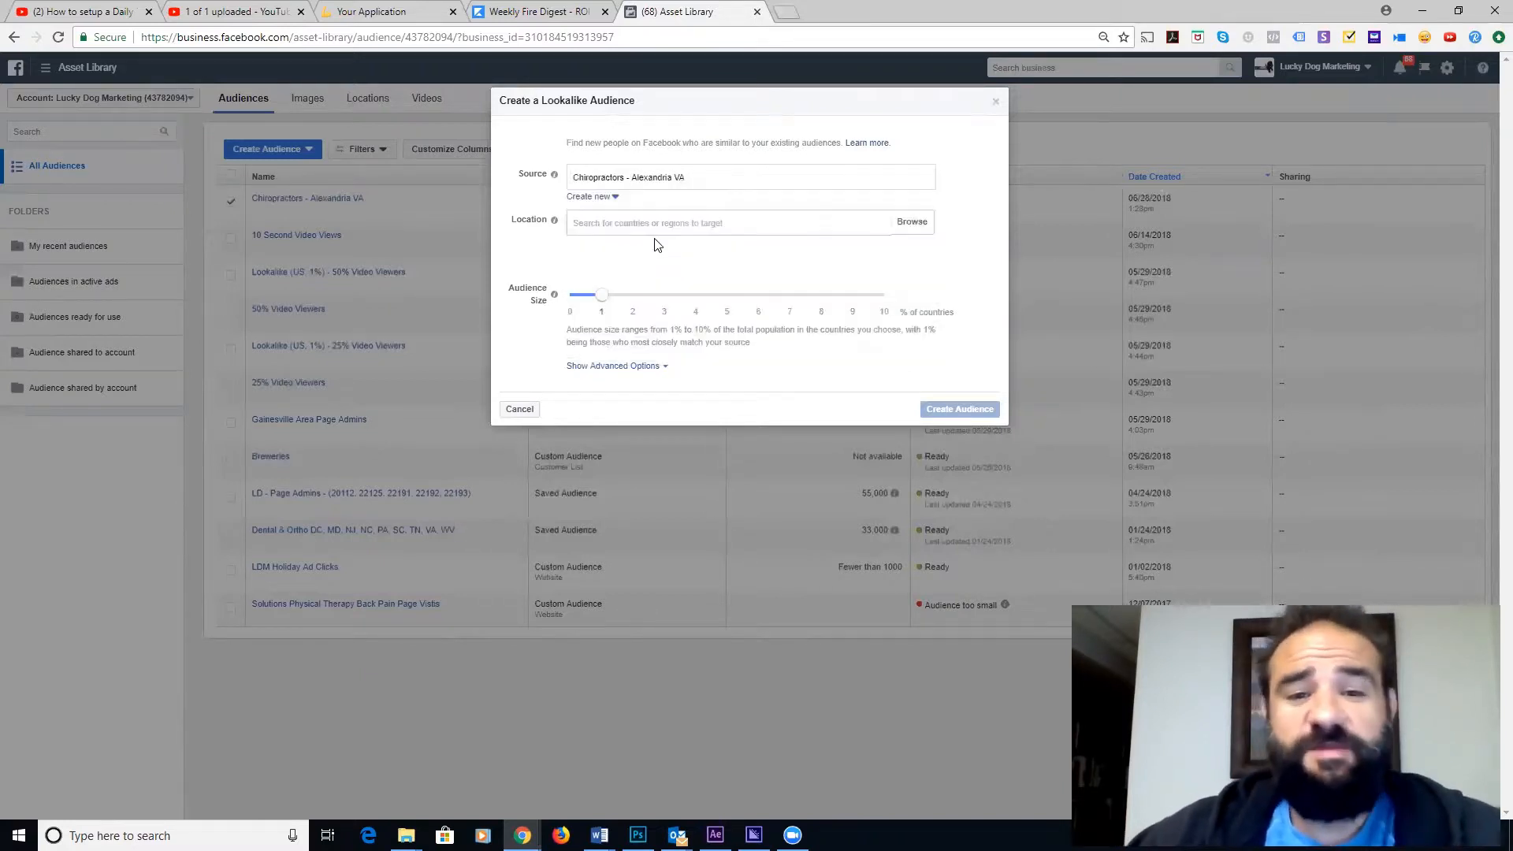
pyautogui.click(689, 224)
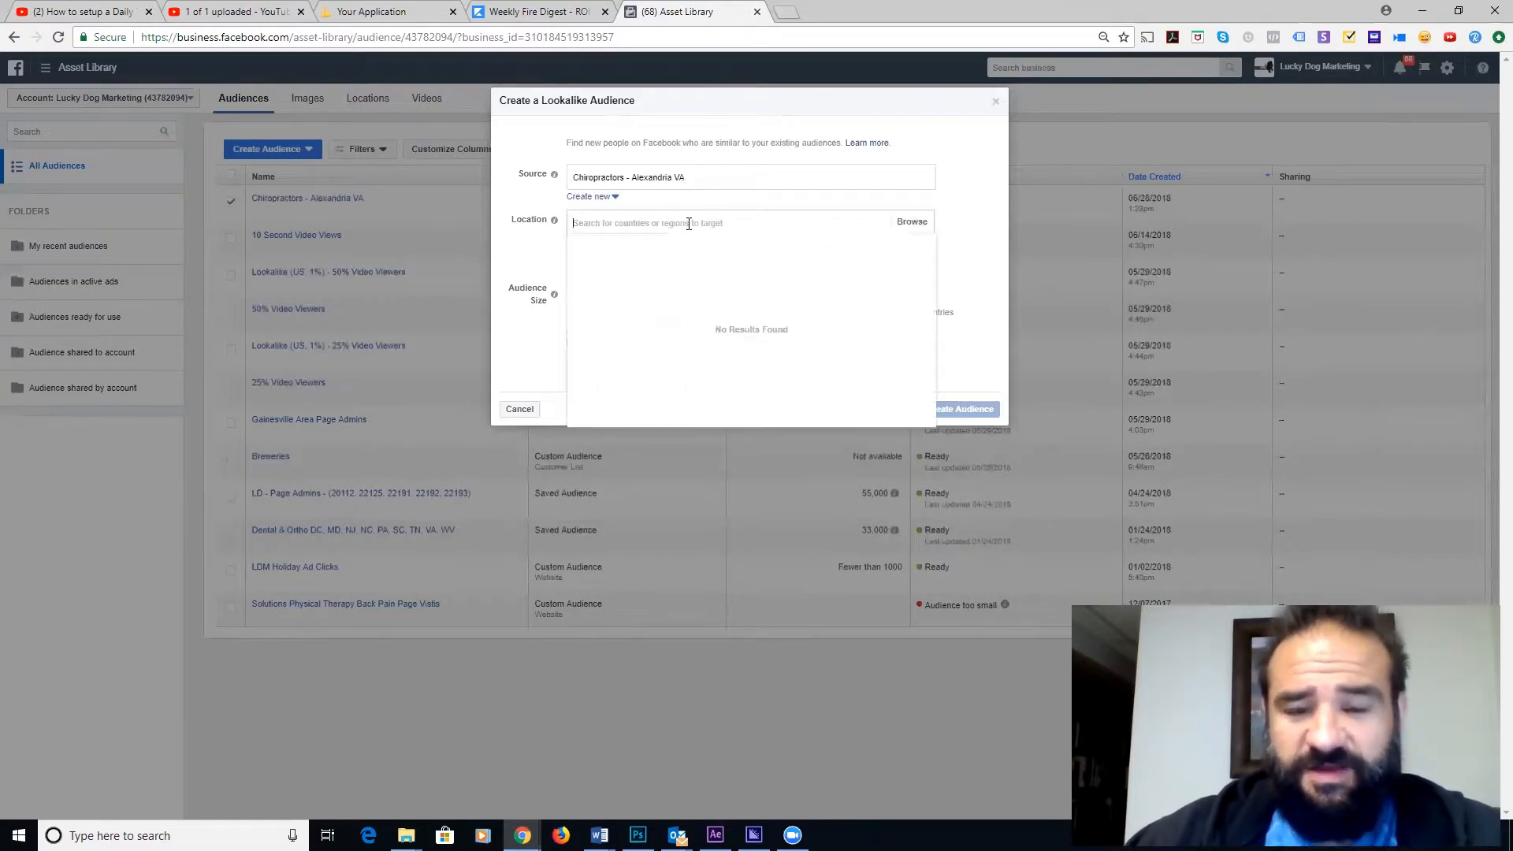
pyautogui.write('unit')
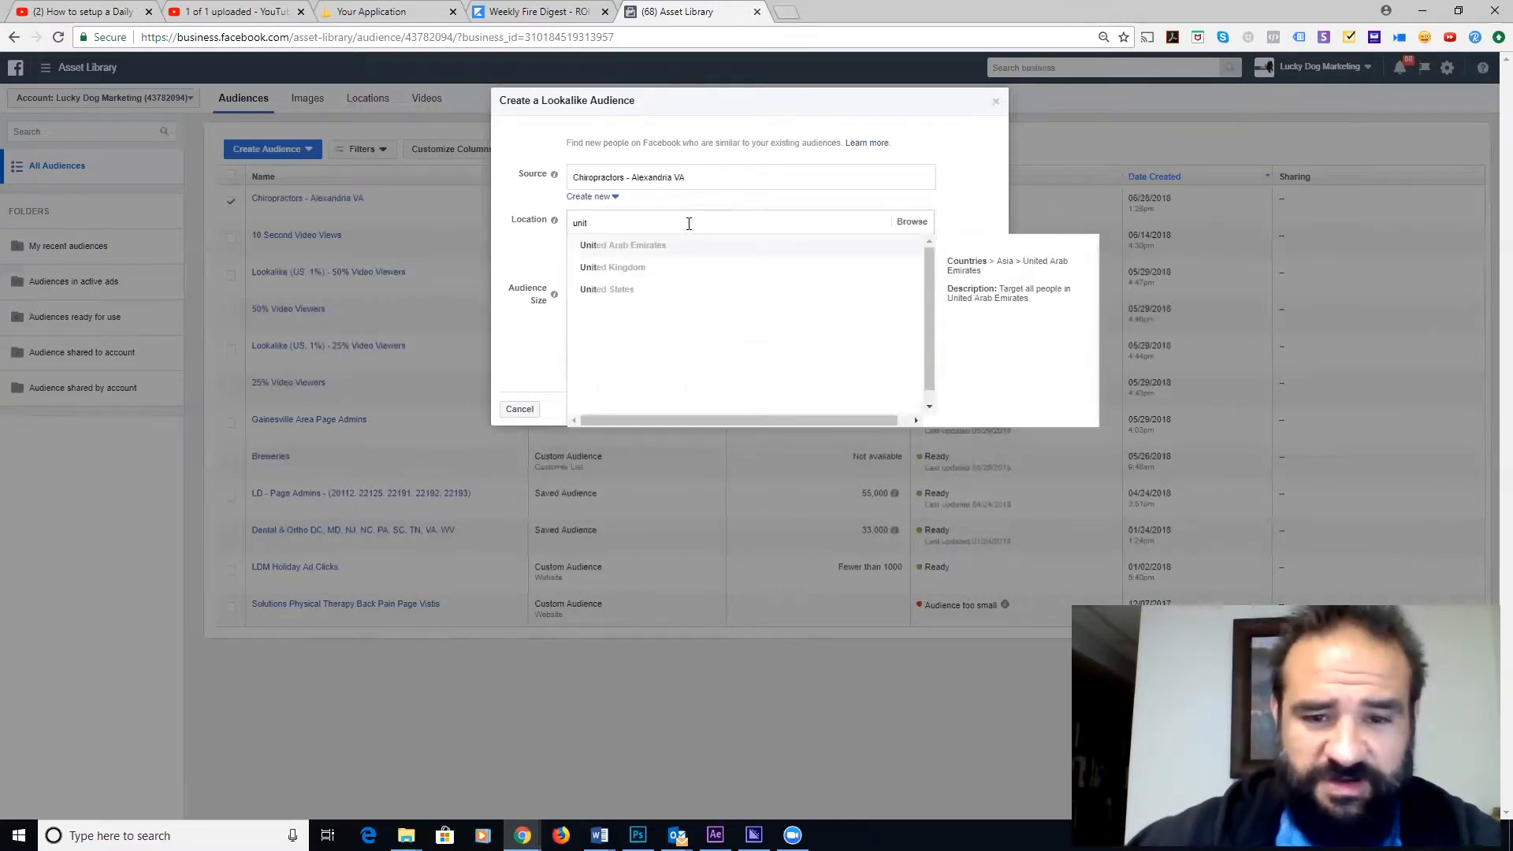
# - Add United States as location, keep the audience size at 1%, and create the lookalike
pyautogui.click(610, 290)
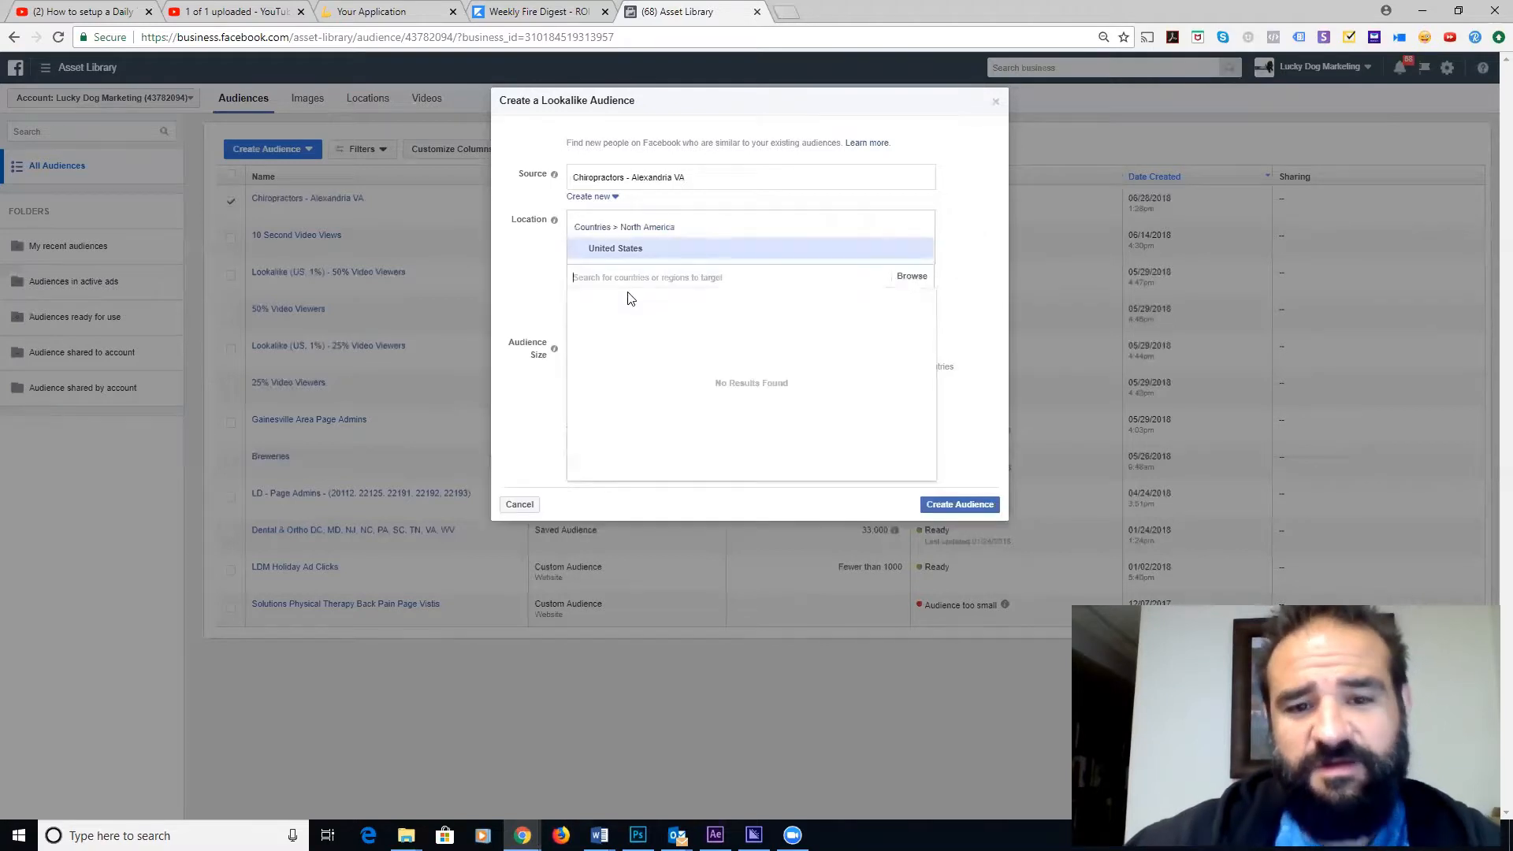
pyautogui.click(530, 301)
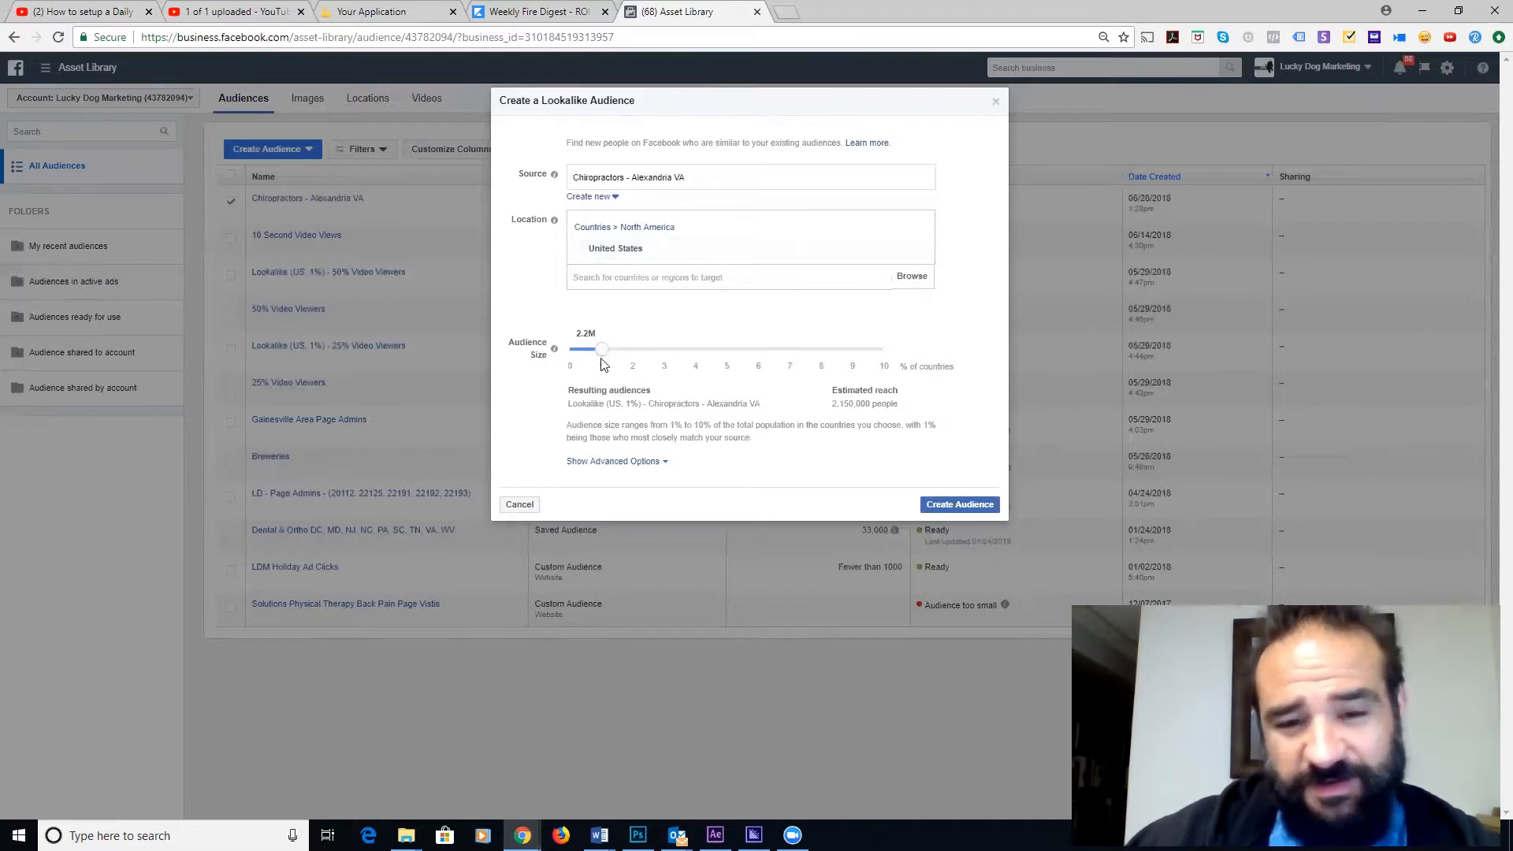
pyautogui.moveTo(605, 360)
pyautogui.mouseDown()
pyautogui.moveTo(710, 364)
pyautogui.moveTo(607, 359)
pyautogui.mouseUp()
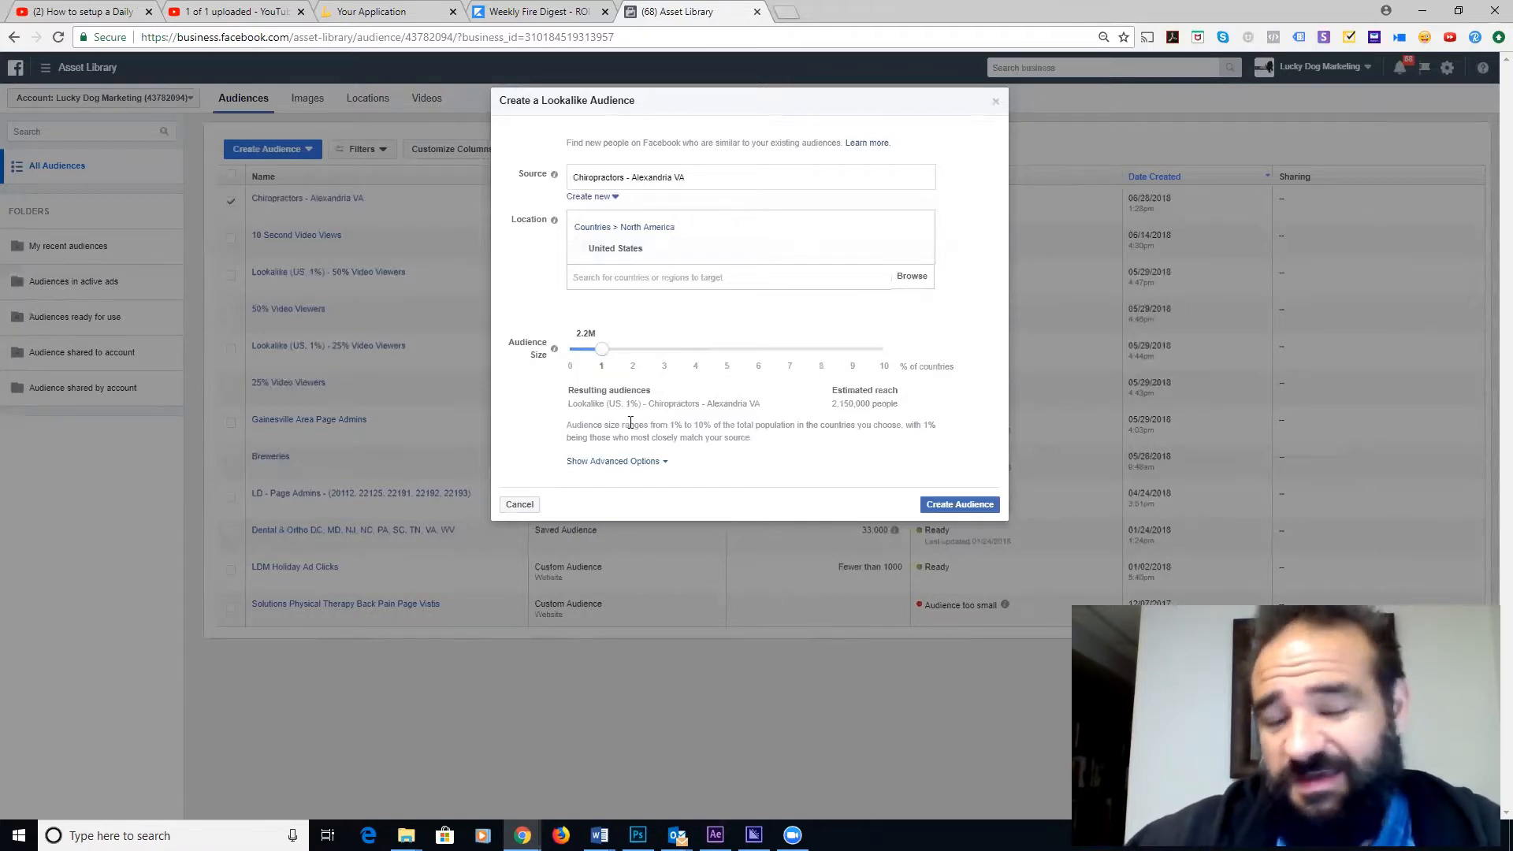
pyautogui.moveTo(612, 359)
pyautogui.mouseDown()
pyautogui.moveTo(767, 359)
pyautogui.moveTo(595, 376)
pyautogui.mouseUp()
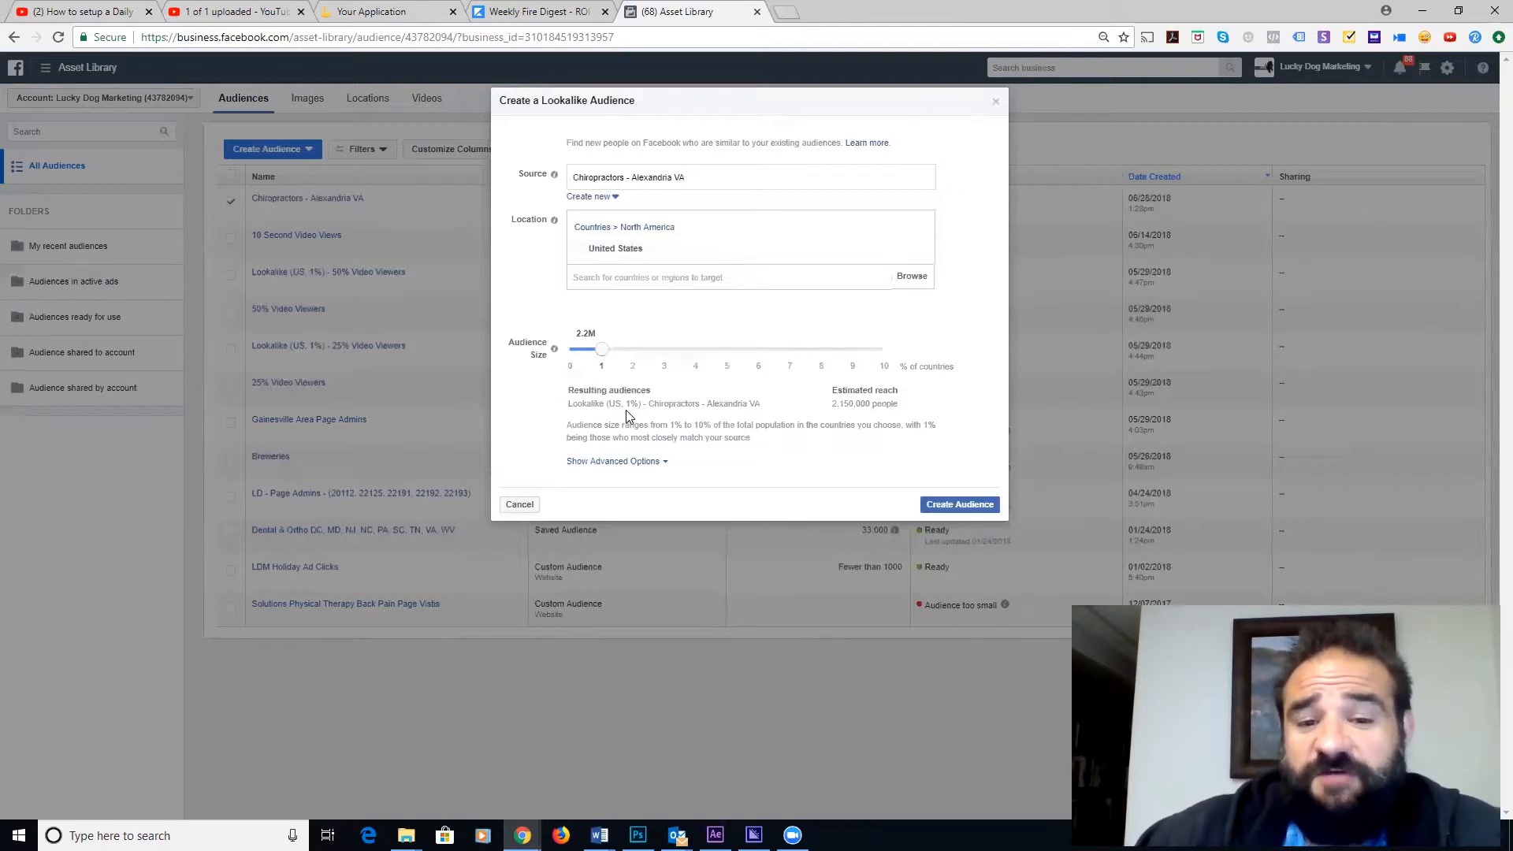
pyautogui.click(959, 505)
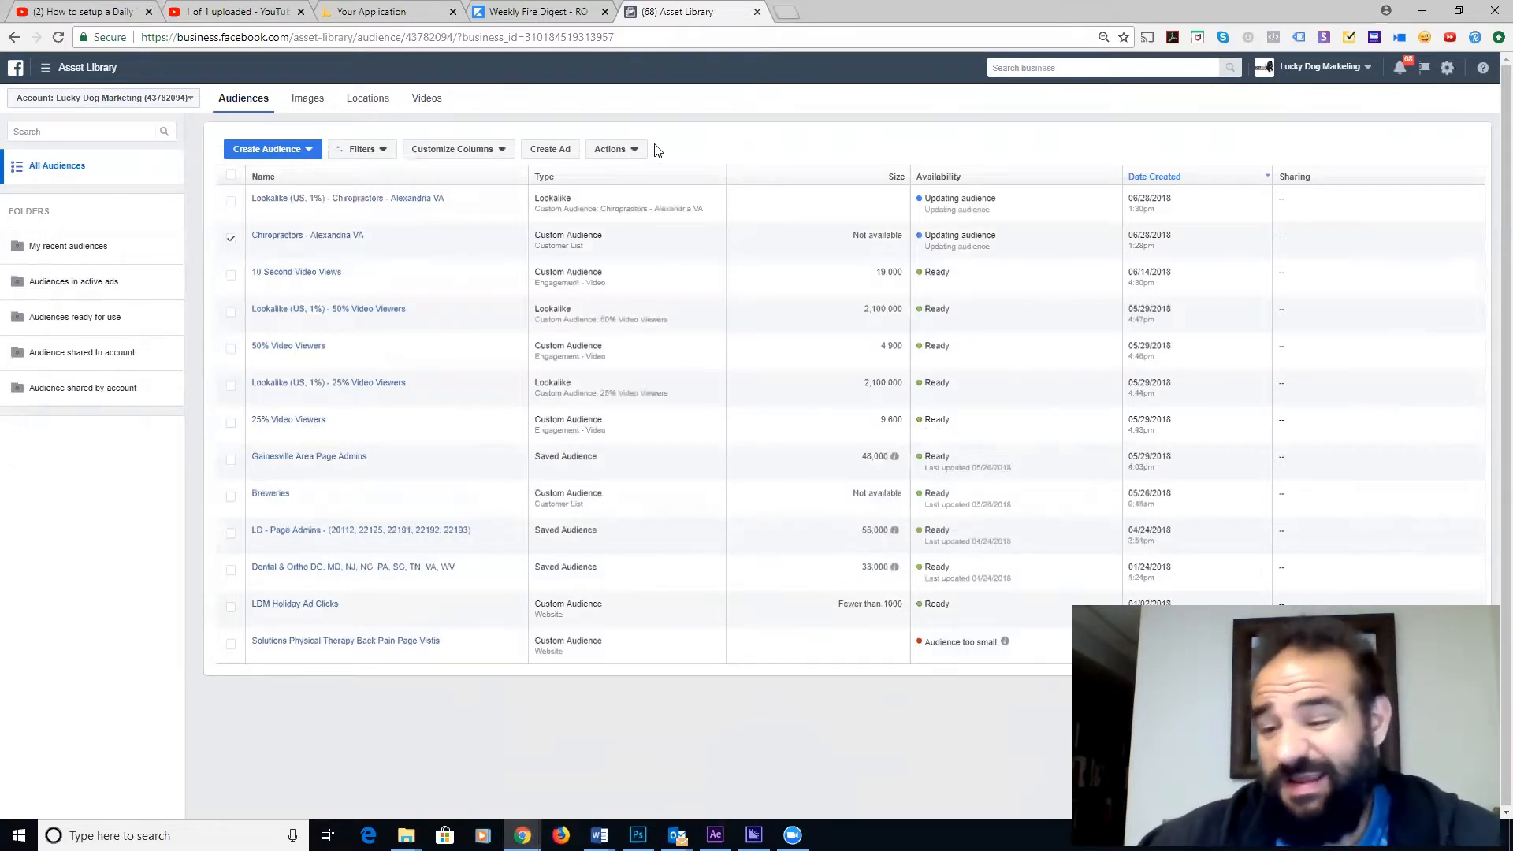
# - Go to Ads Manager, discard the saved draft, and start a new Traffic campaign
pyautogui.click(45, 67)
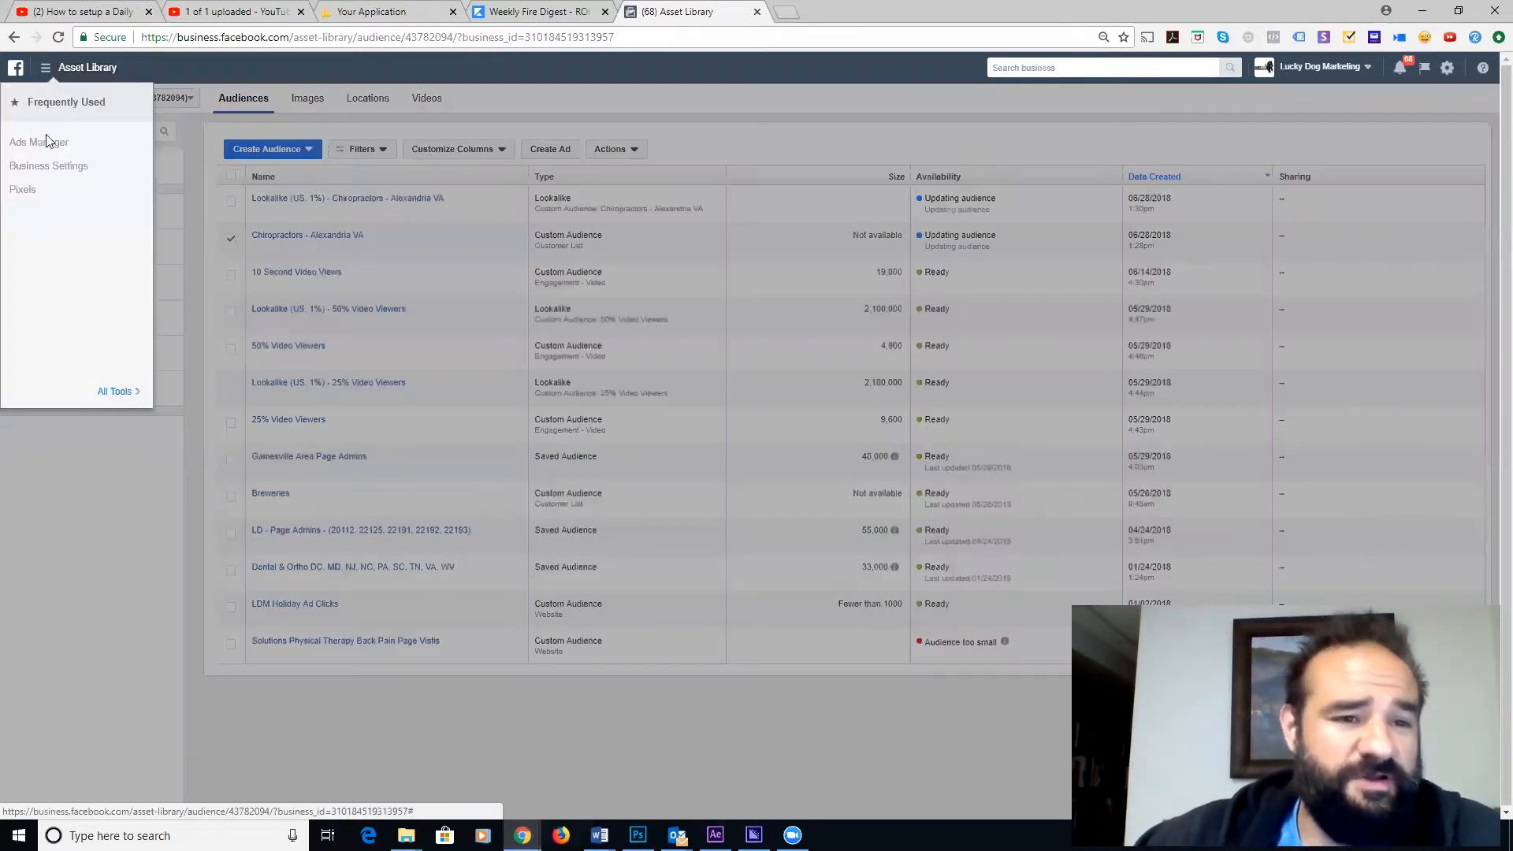
pyautogui.click(39, 142)
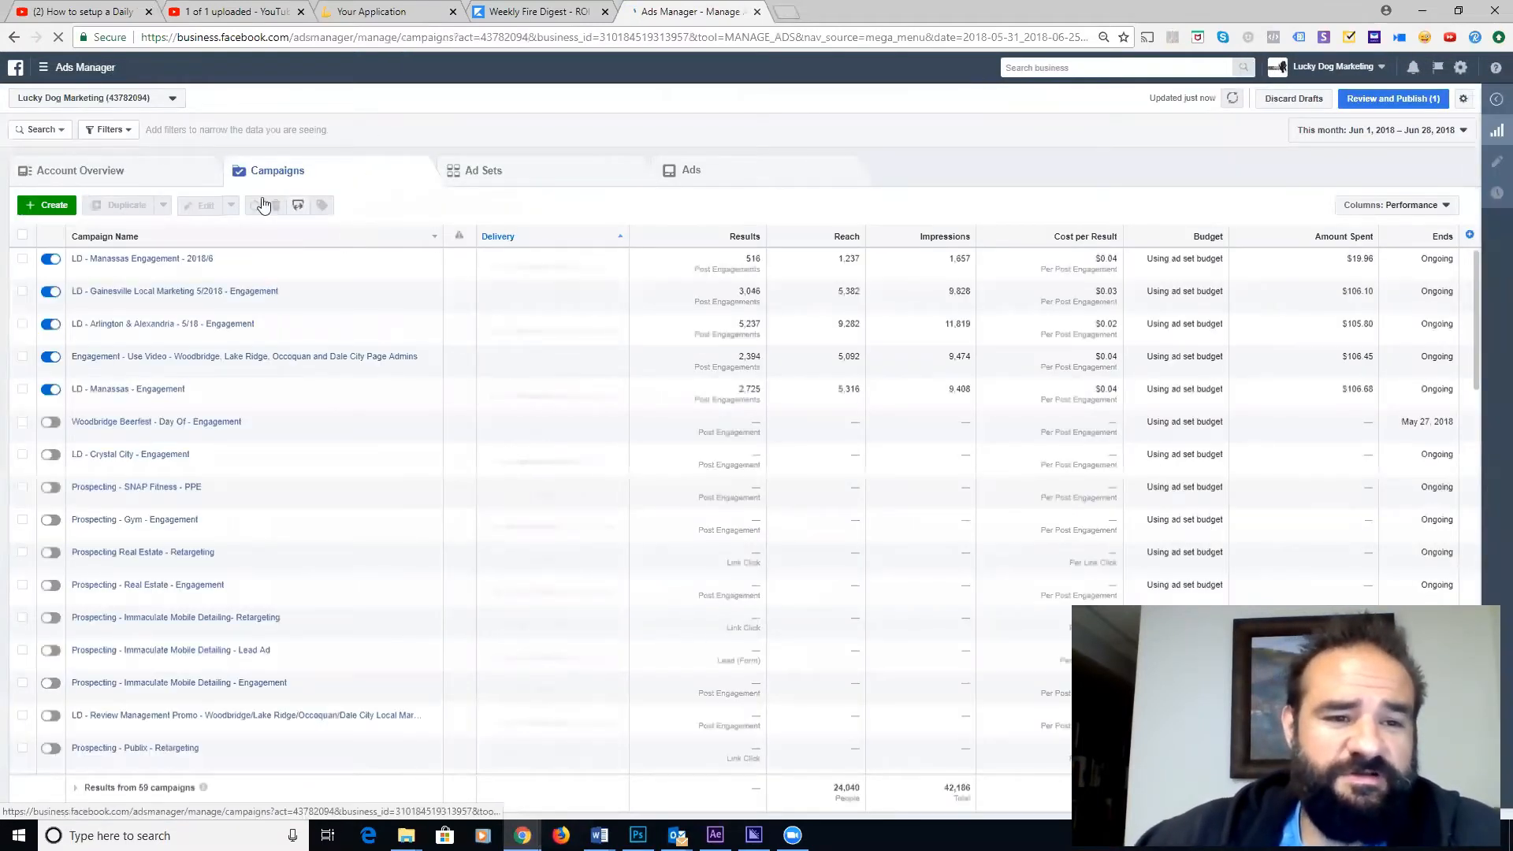
pyautogui.click(47, 209)
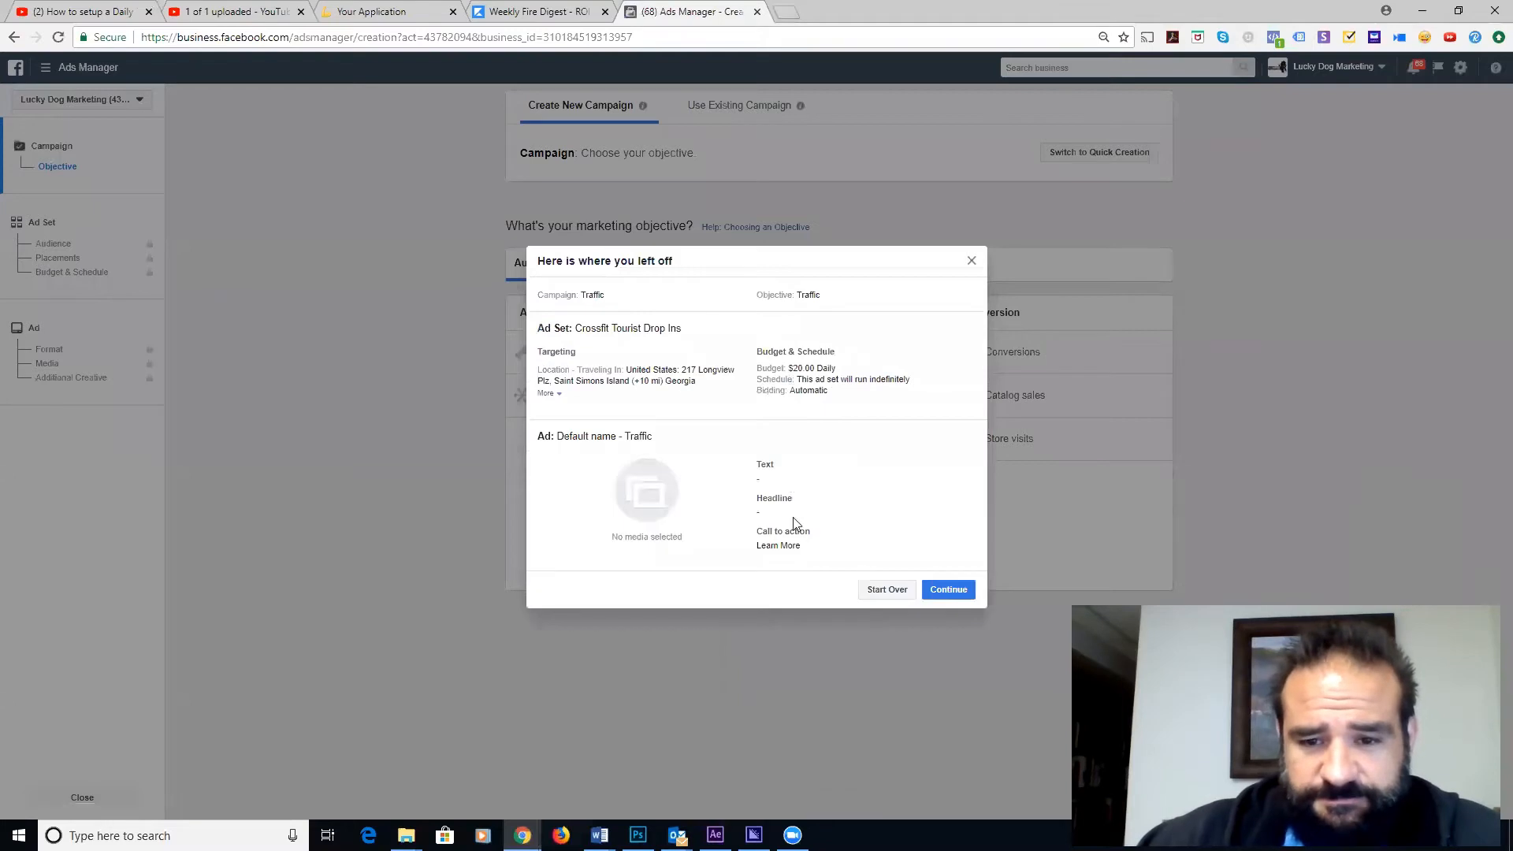
pyautogui.click(886, 590)
pyautogui.click(770, 351)
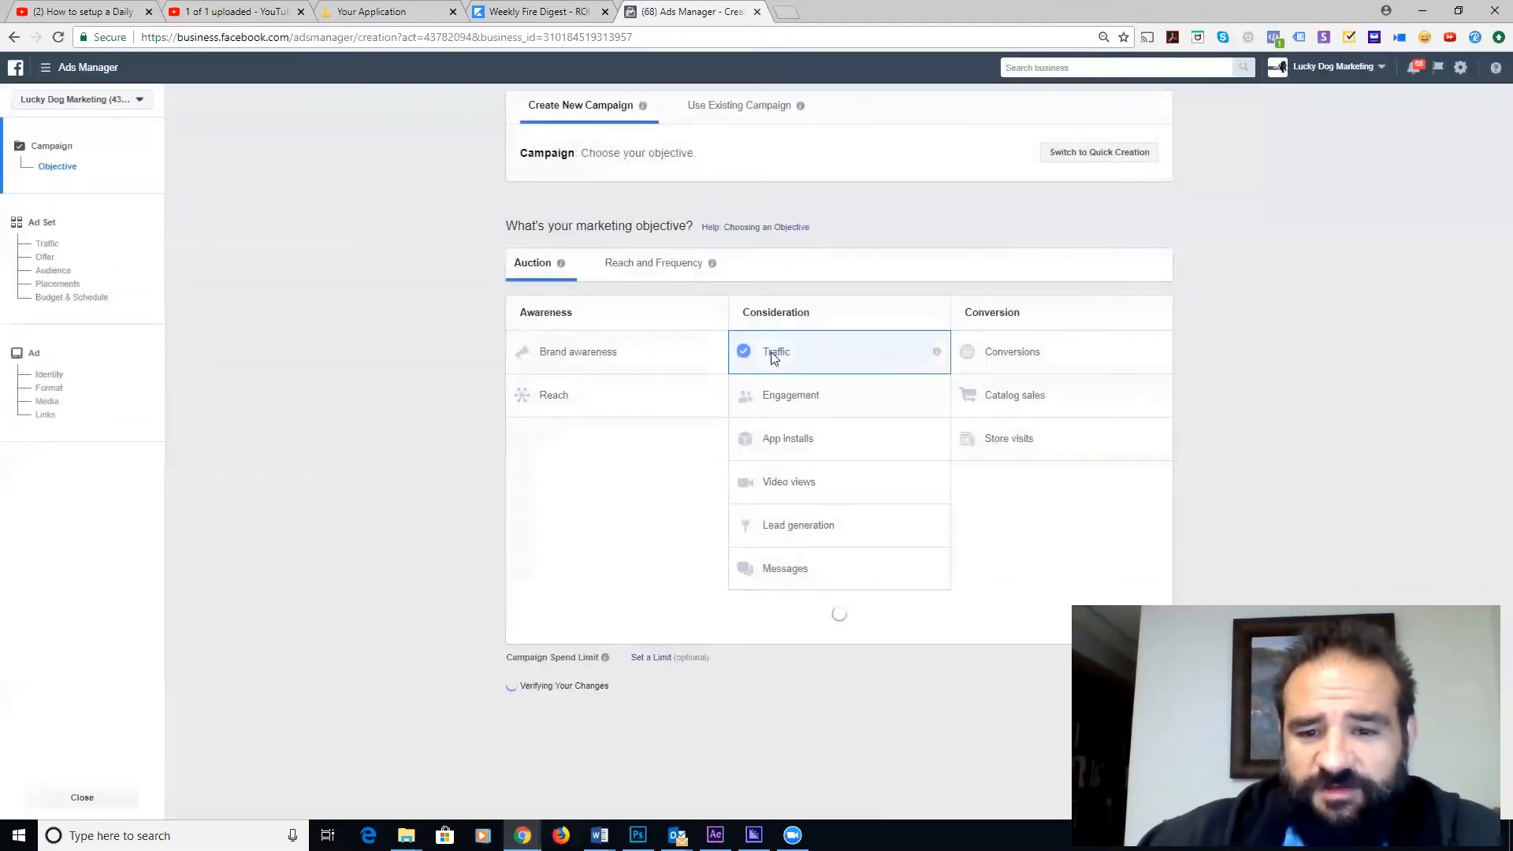
pyautogui.click(831, 698)
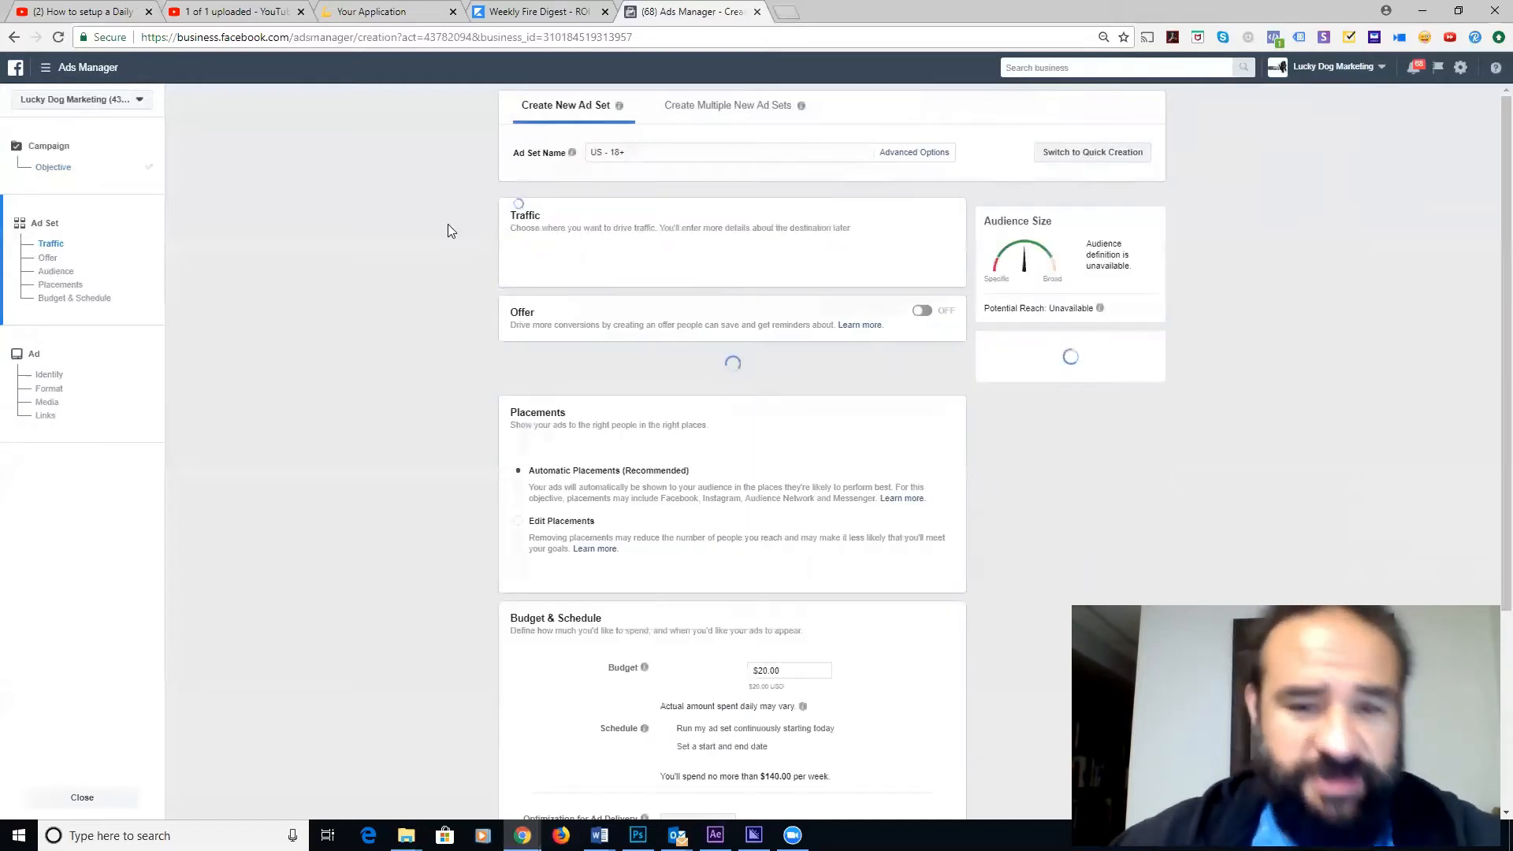
# - Swap the ad set's Chiropractors - Alexandria VA audience for Lookalike (US, 1%) - Chiropractors - Alexandria VA
pyautogui.scroll(-3, 400, 292)
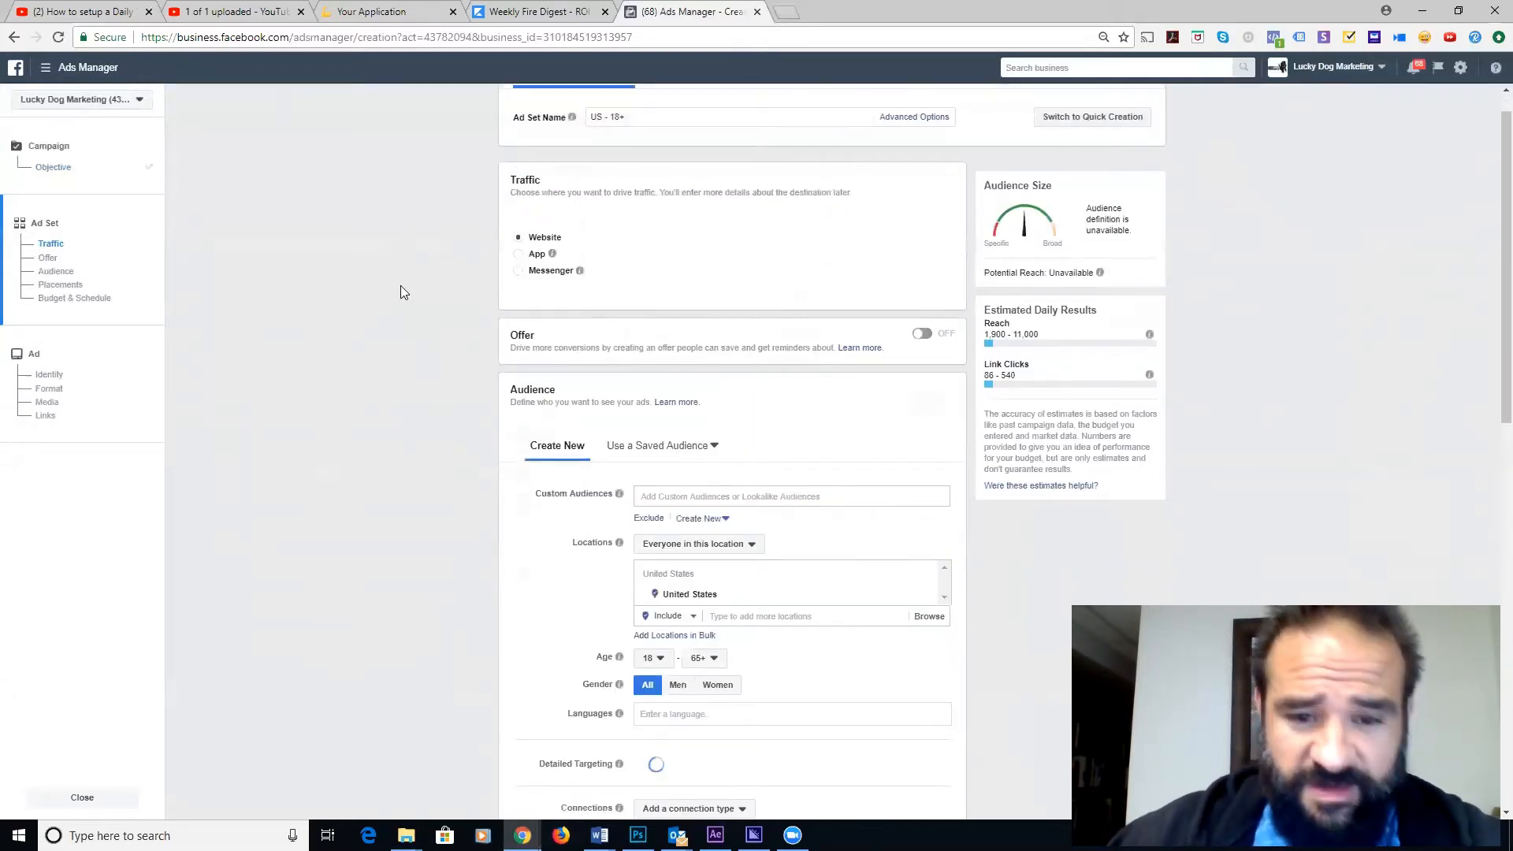
pyautogui.click(743, 295)
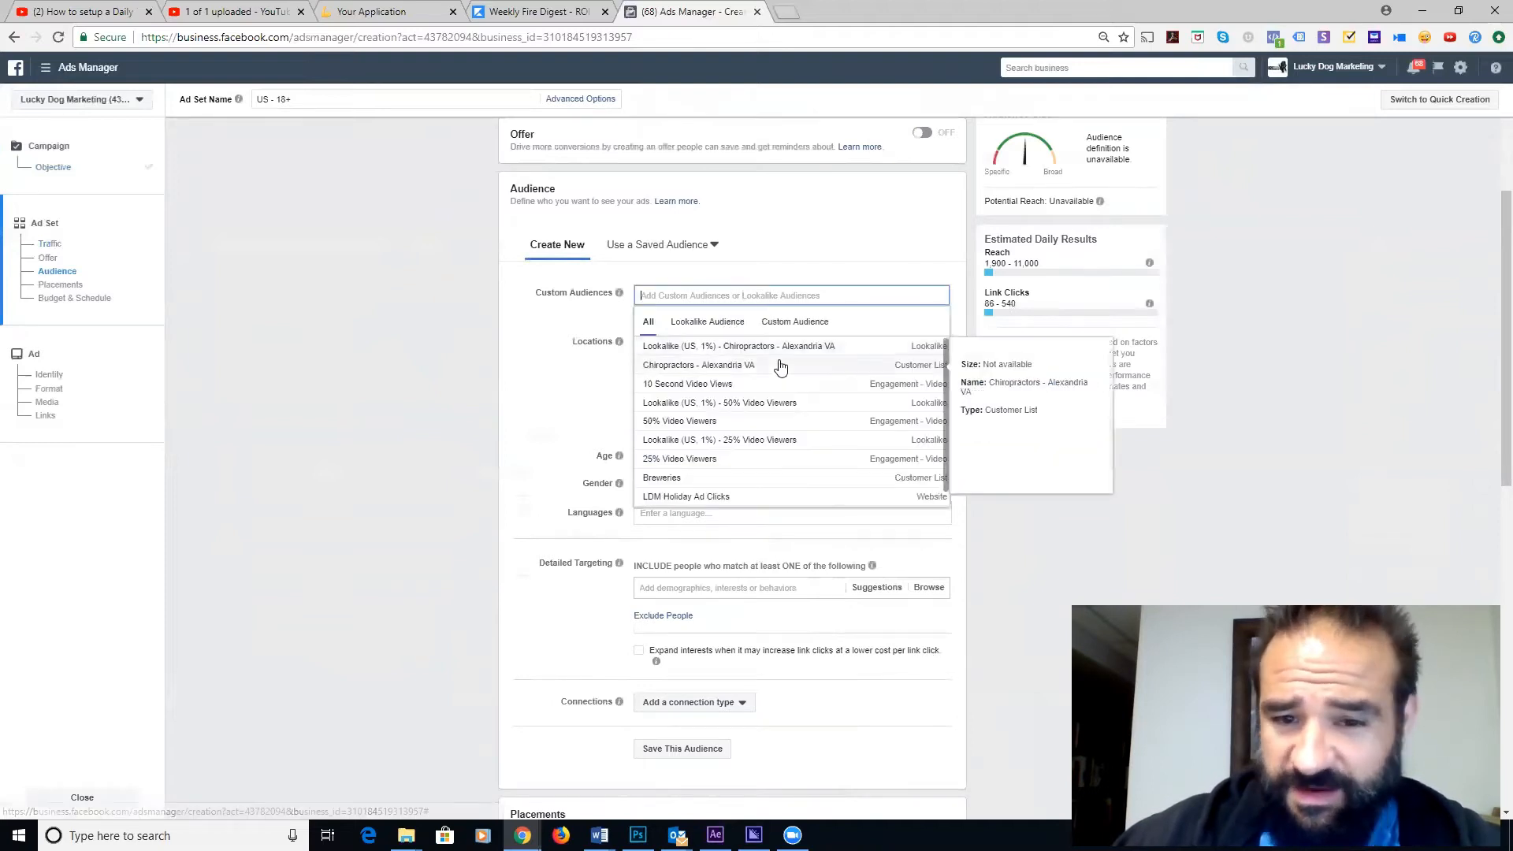
pyautogui.click(741, 373)
pyautogui.click(529, 407)
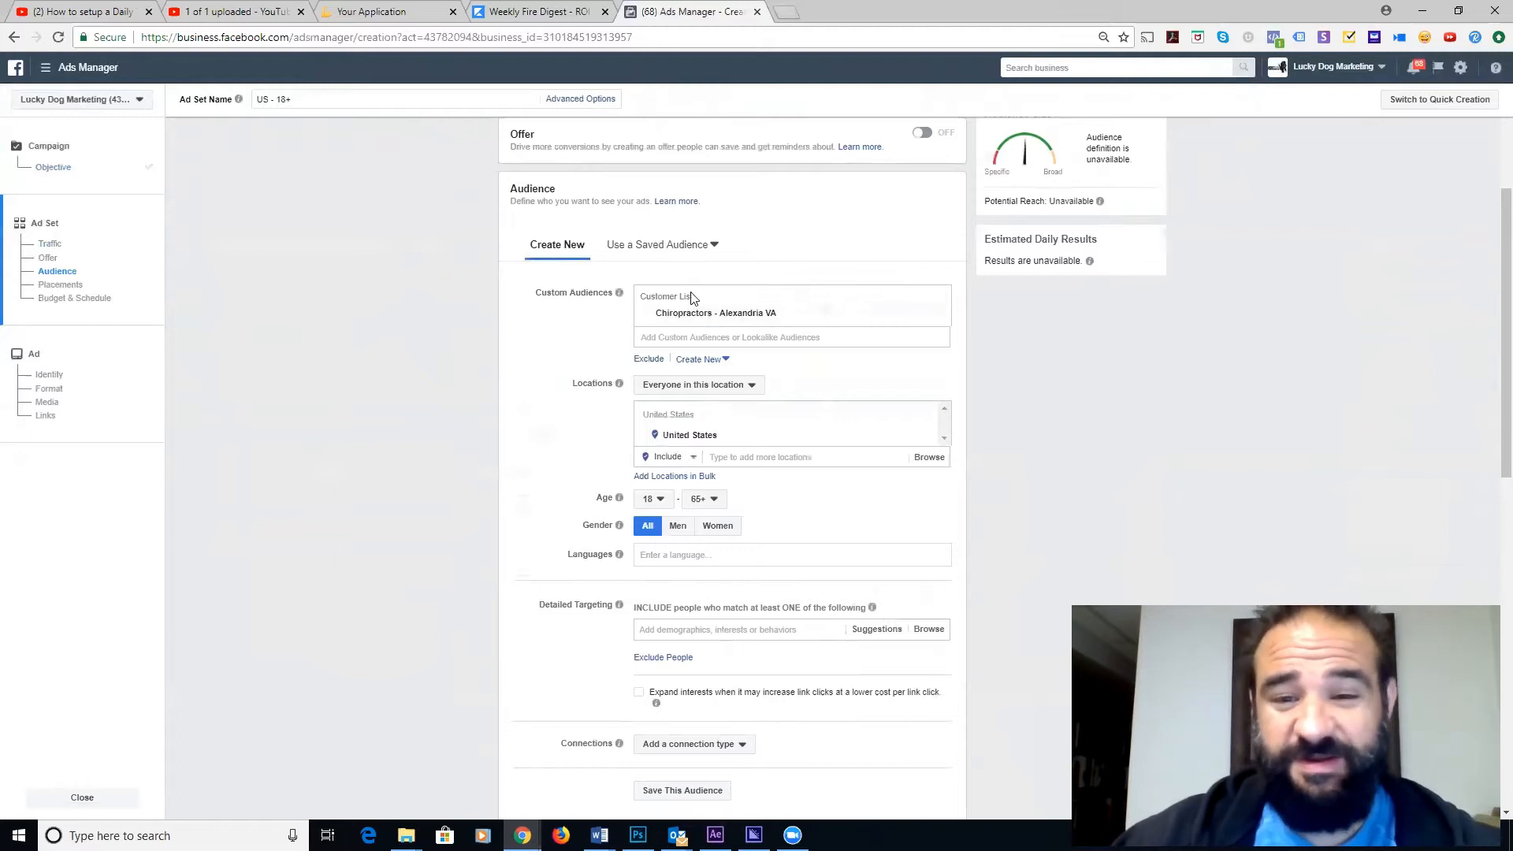
pyautogui.click(941, 314)
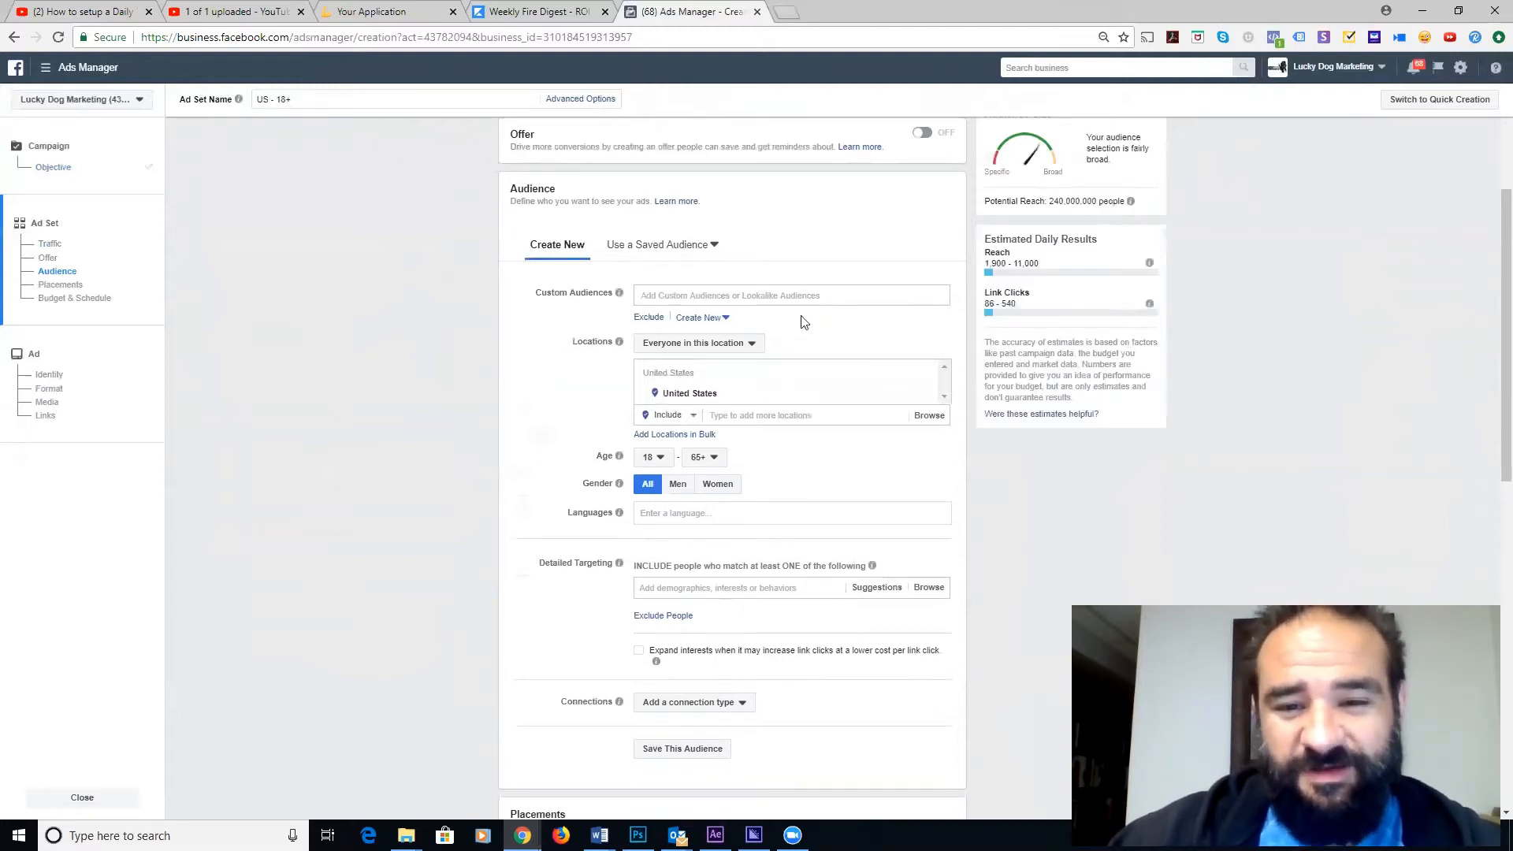
pyautogui.click(757, 296)
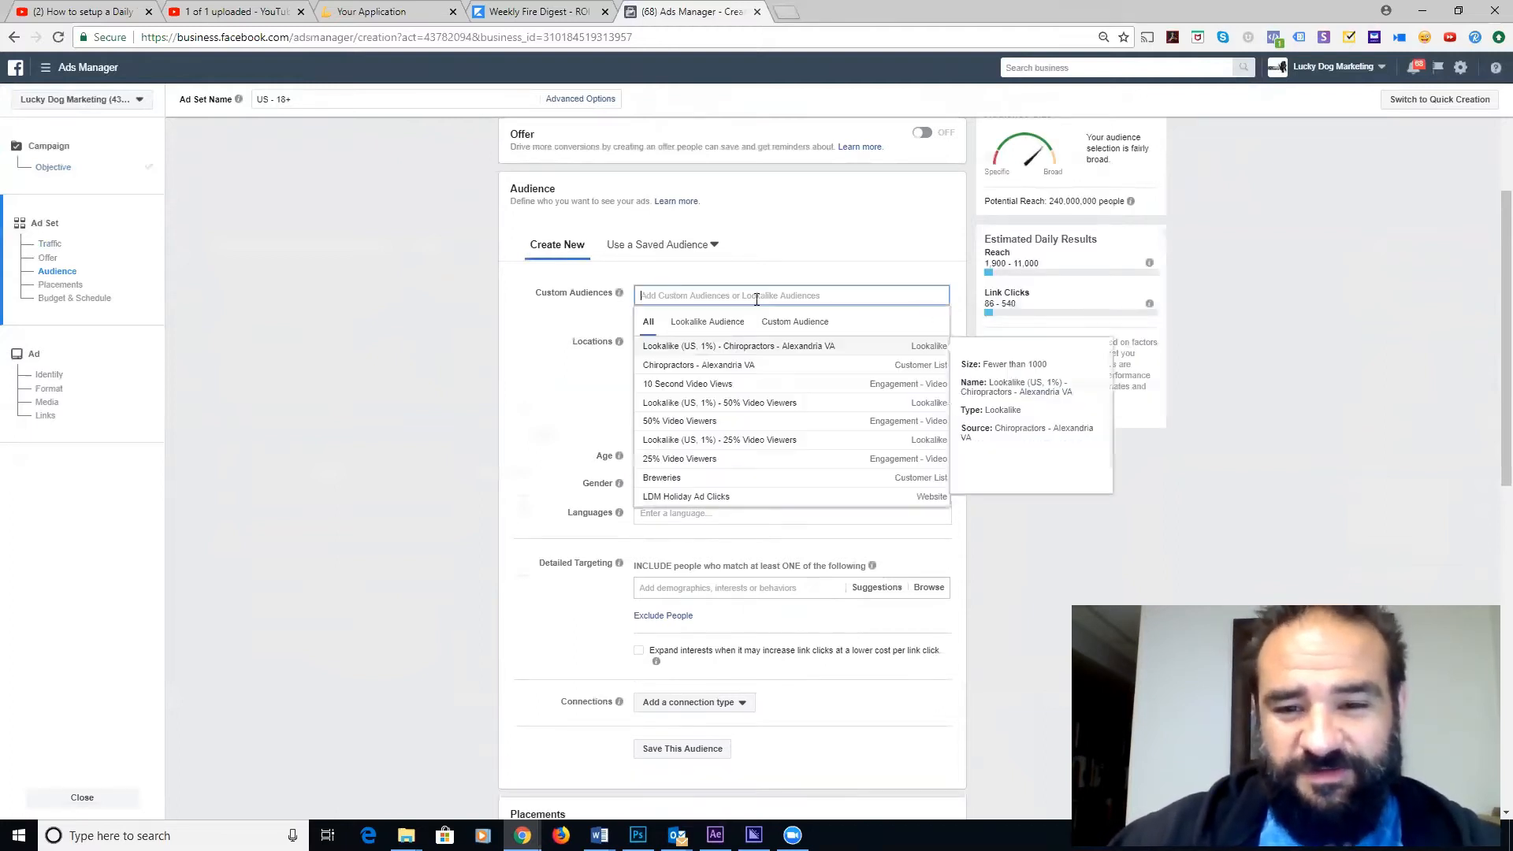
pyautogui.click(774, 348)
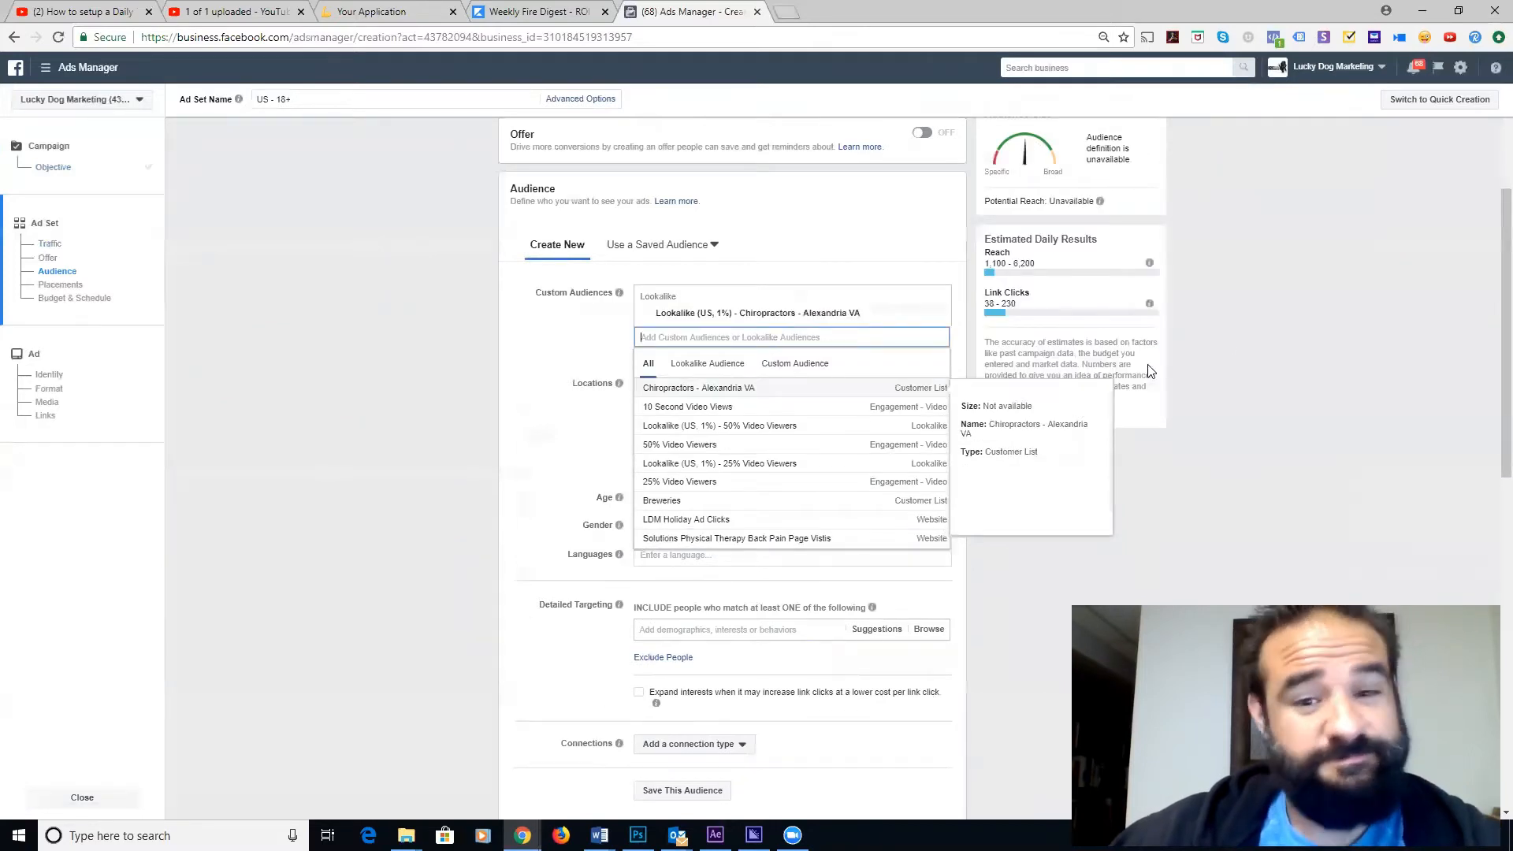
pyautogui.click(554, 360)
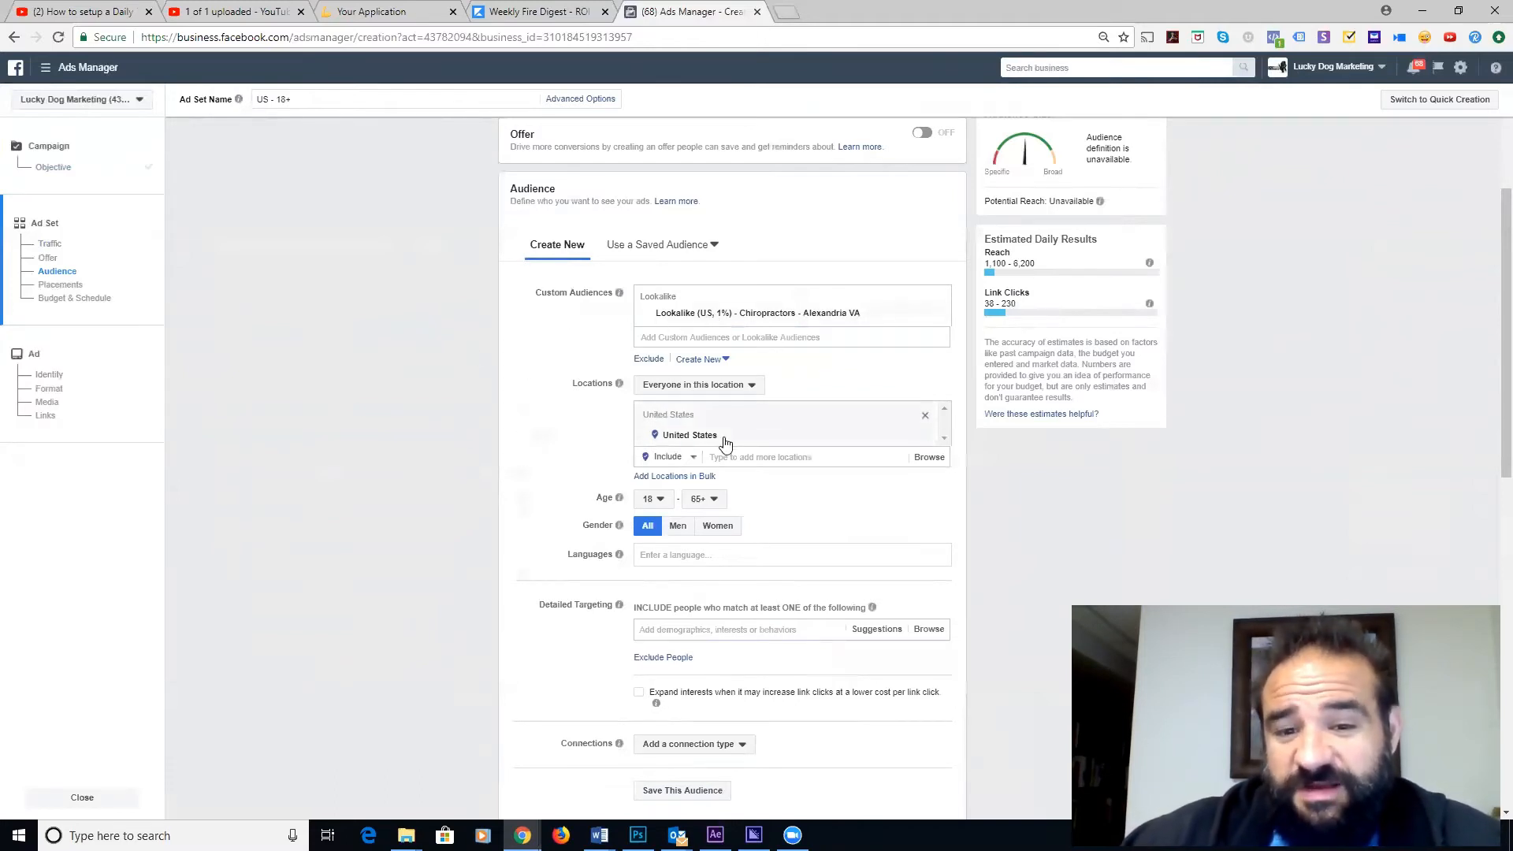
# - Set the location to Alexandria, Virginia, removing the mistaken Alexandria, LA DMA
pyautogui.click(785, 457)
pyautogui.write('alexa')
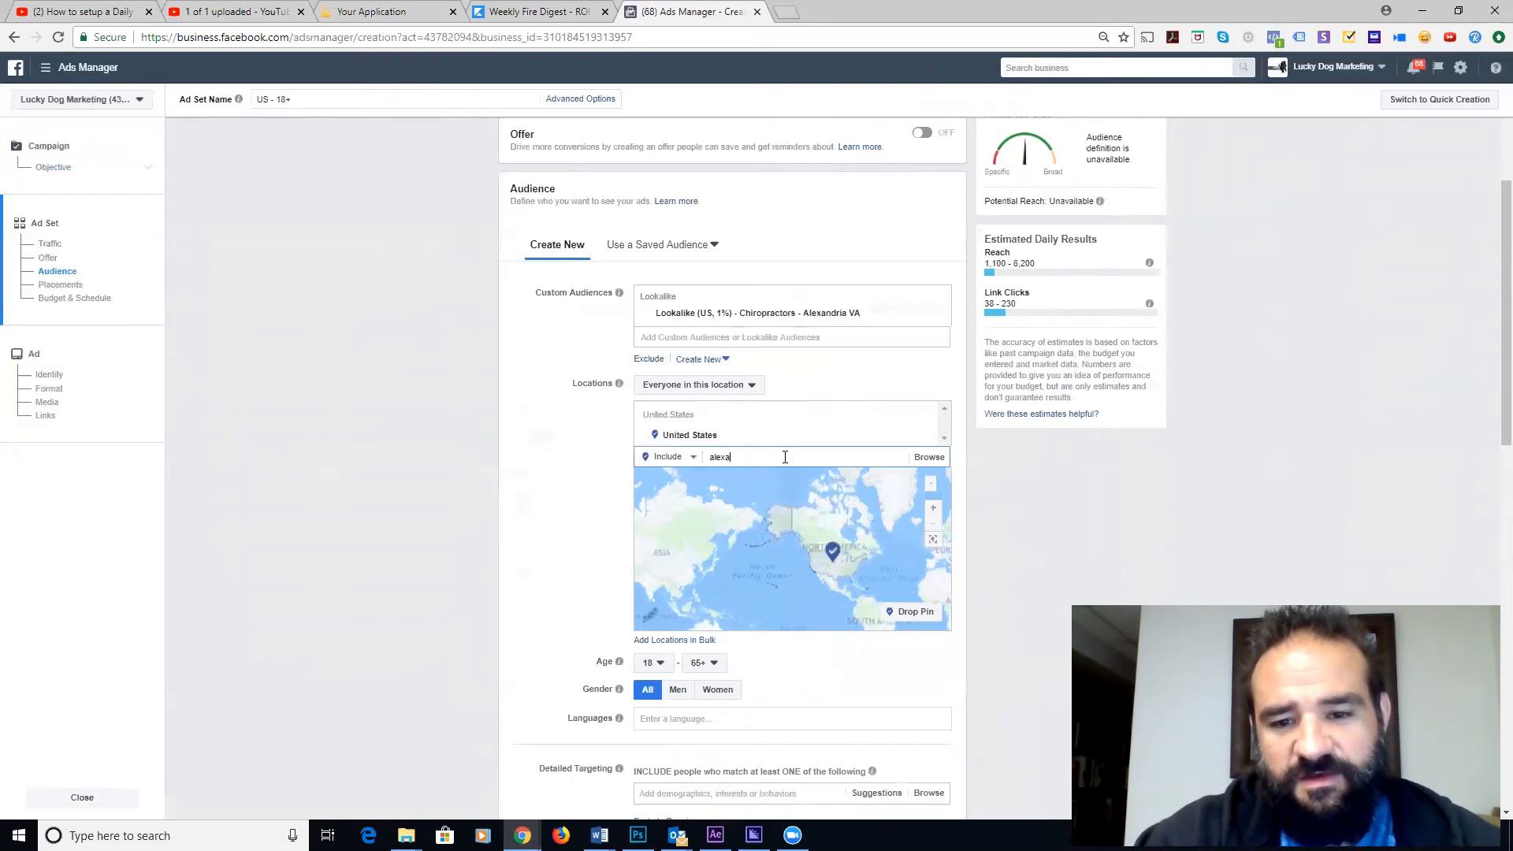
pyautogui.write('ndria')
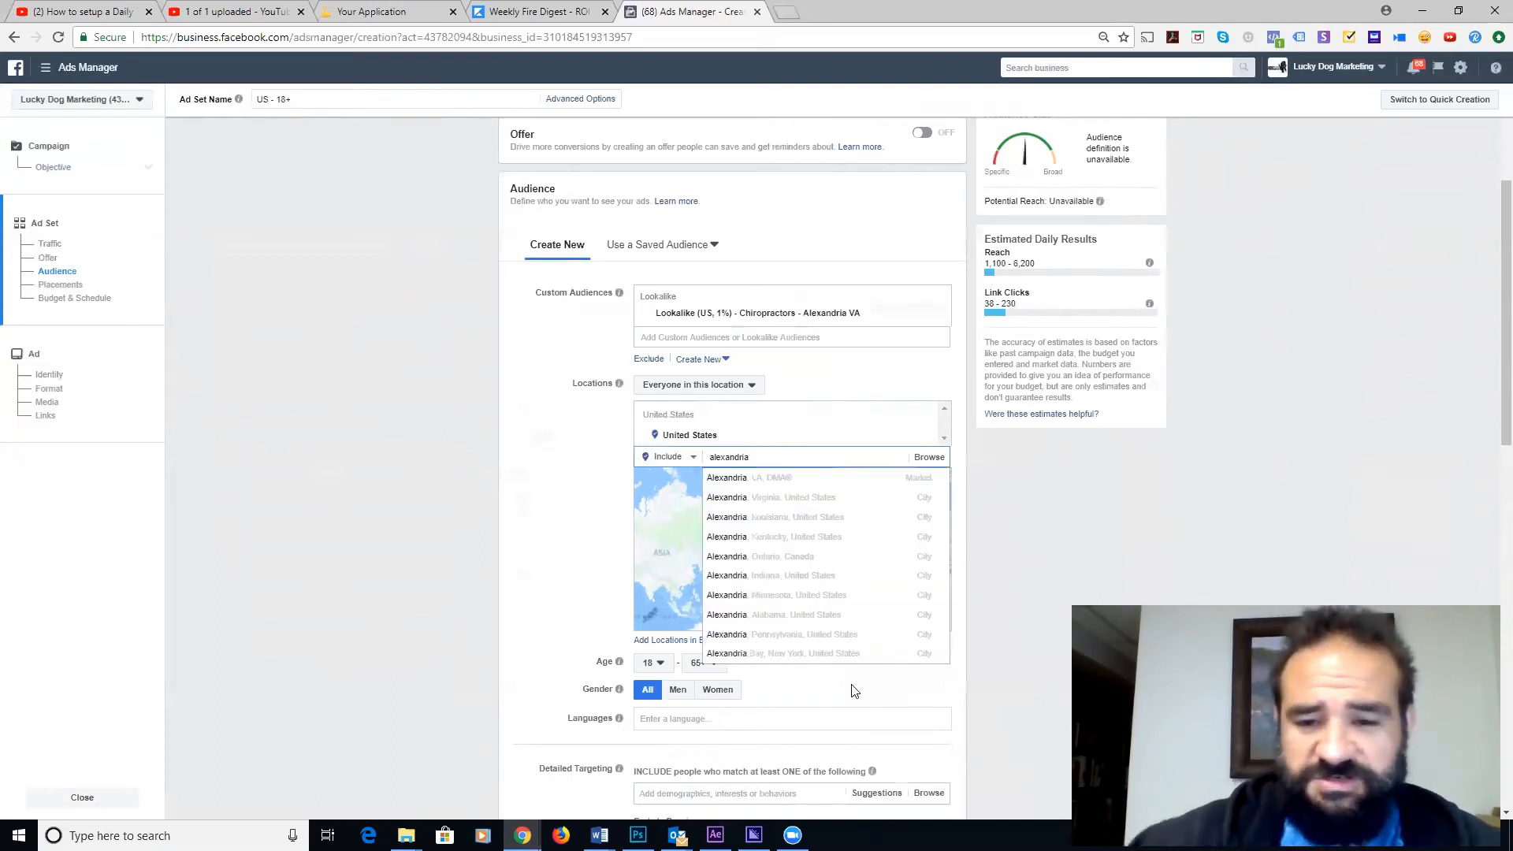
pyautogui.click(834, 476)
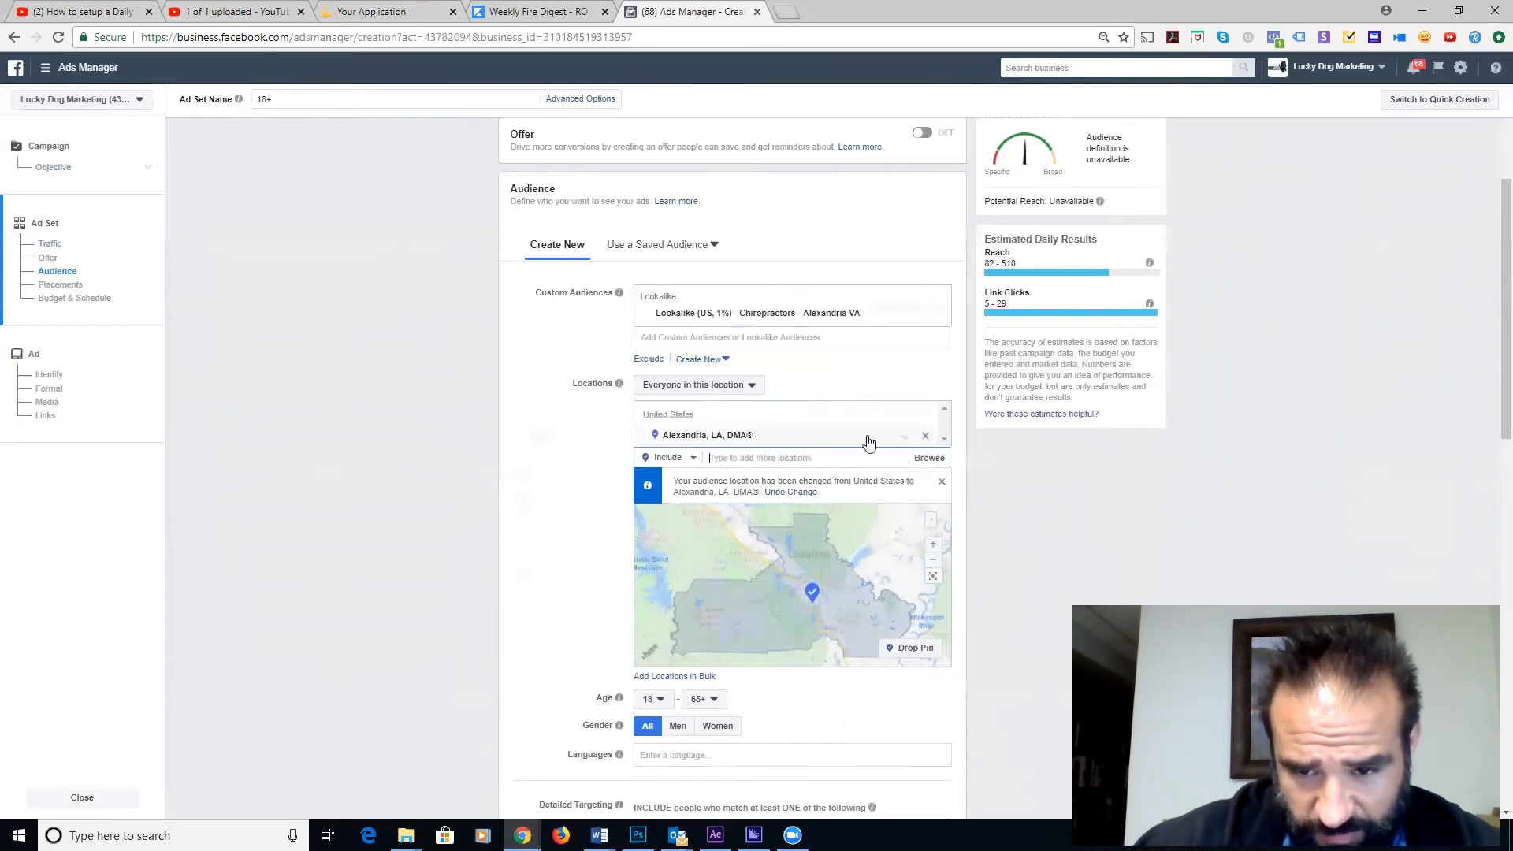
pyautogui.click(924, 437)
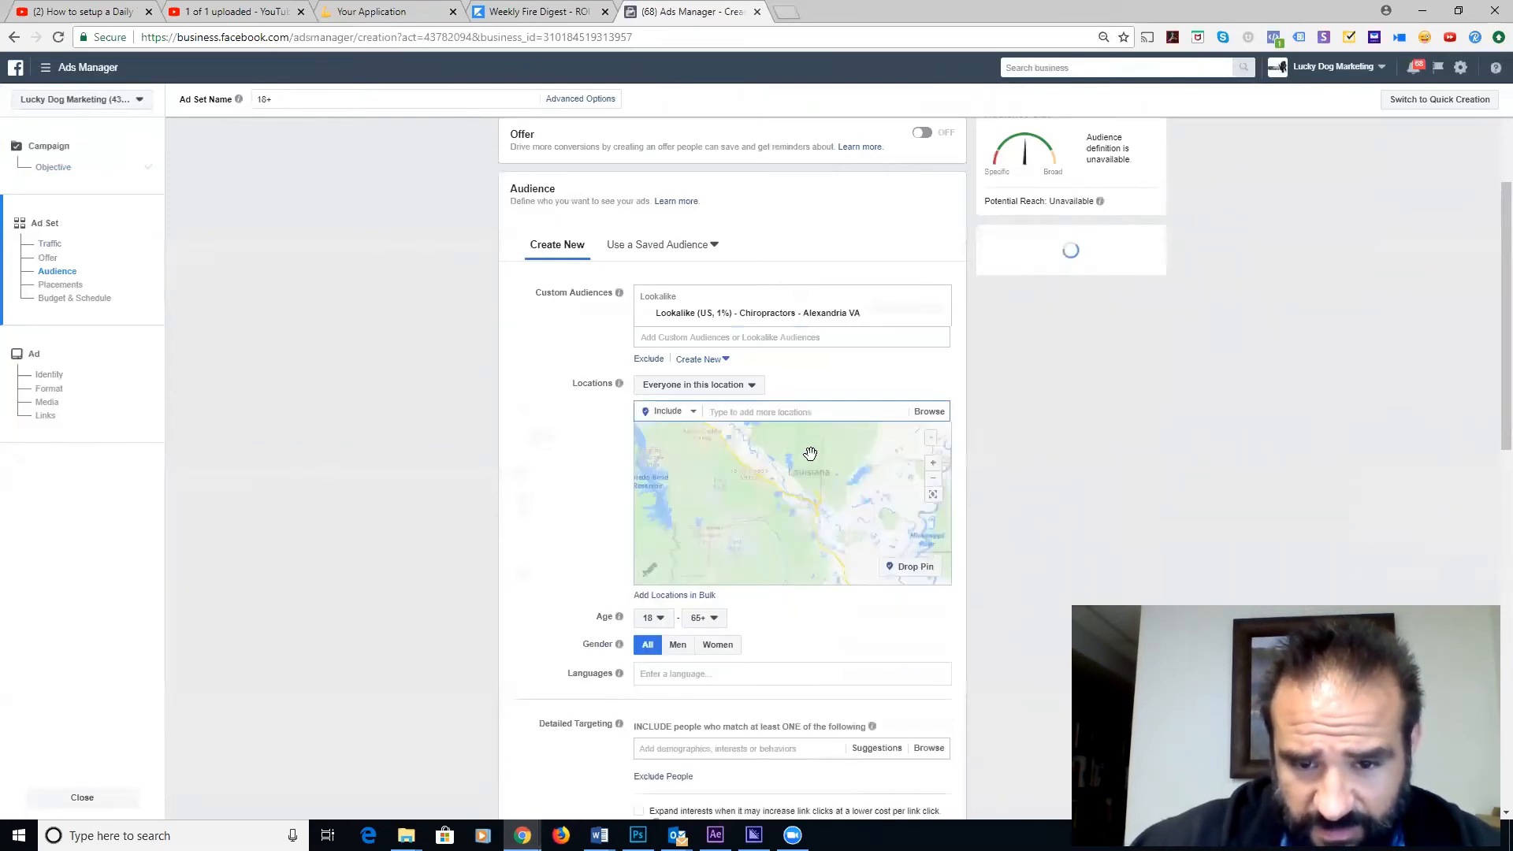
pyautogui.write('alexandria')
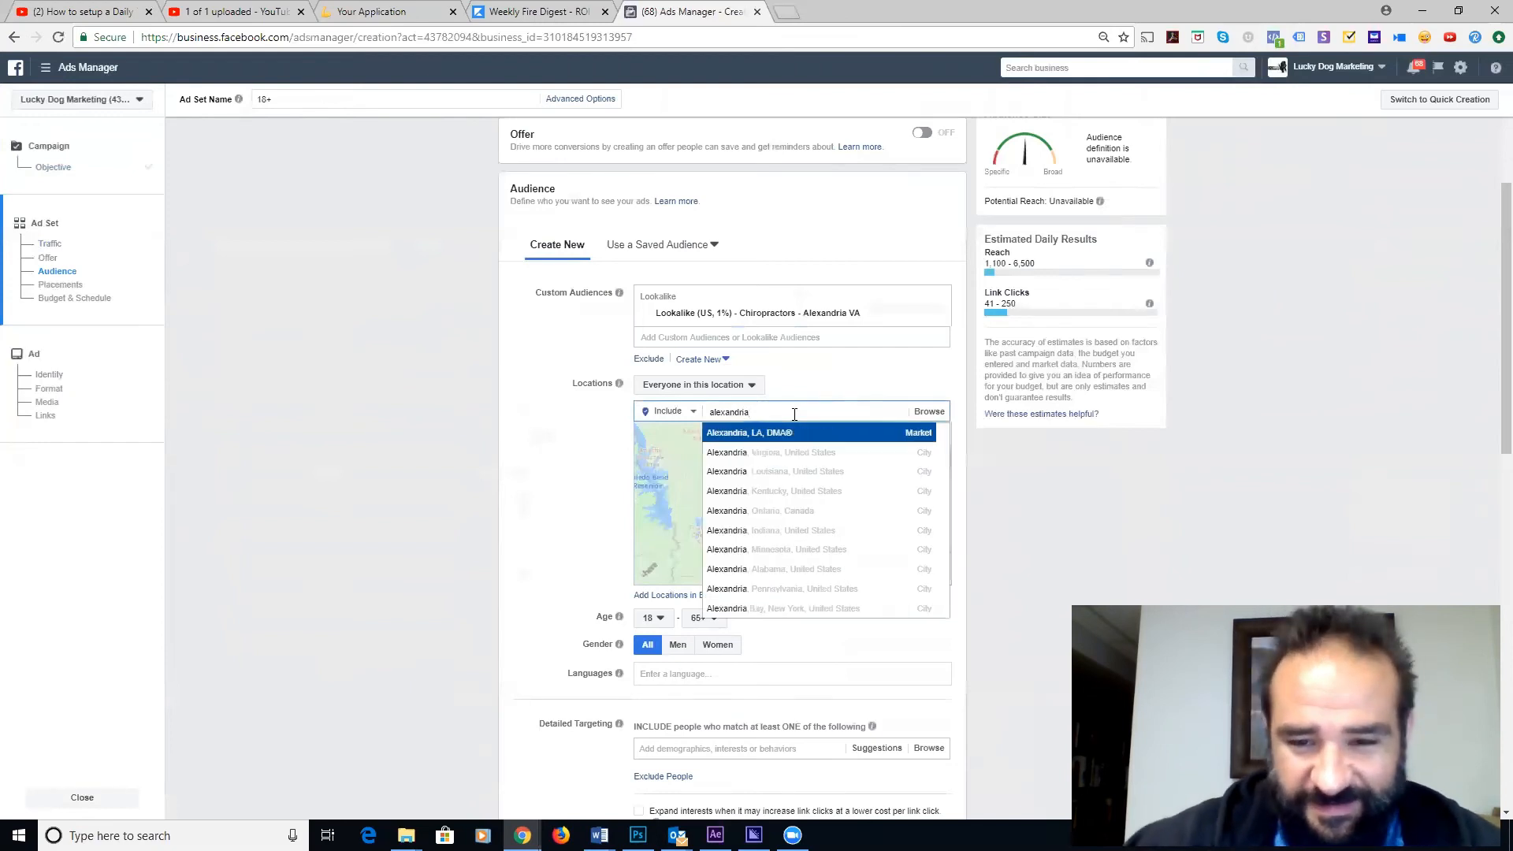
pyautogui.click(795, 452)
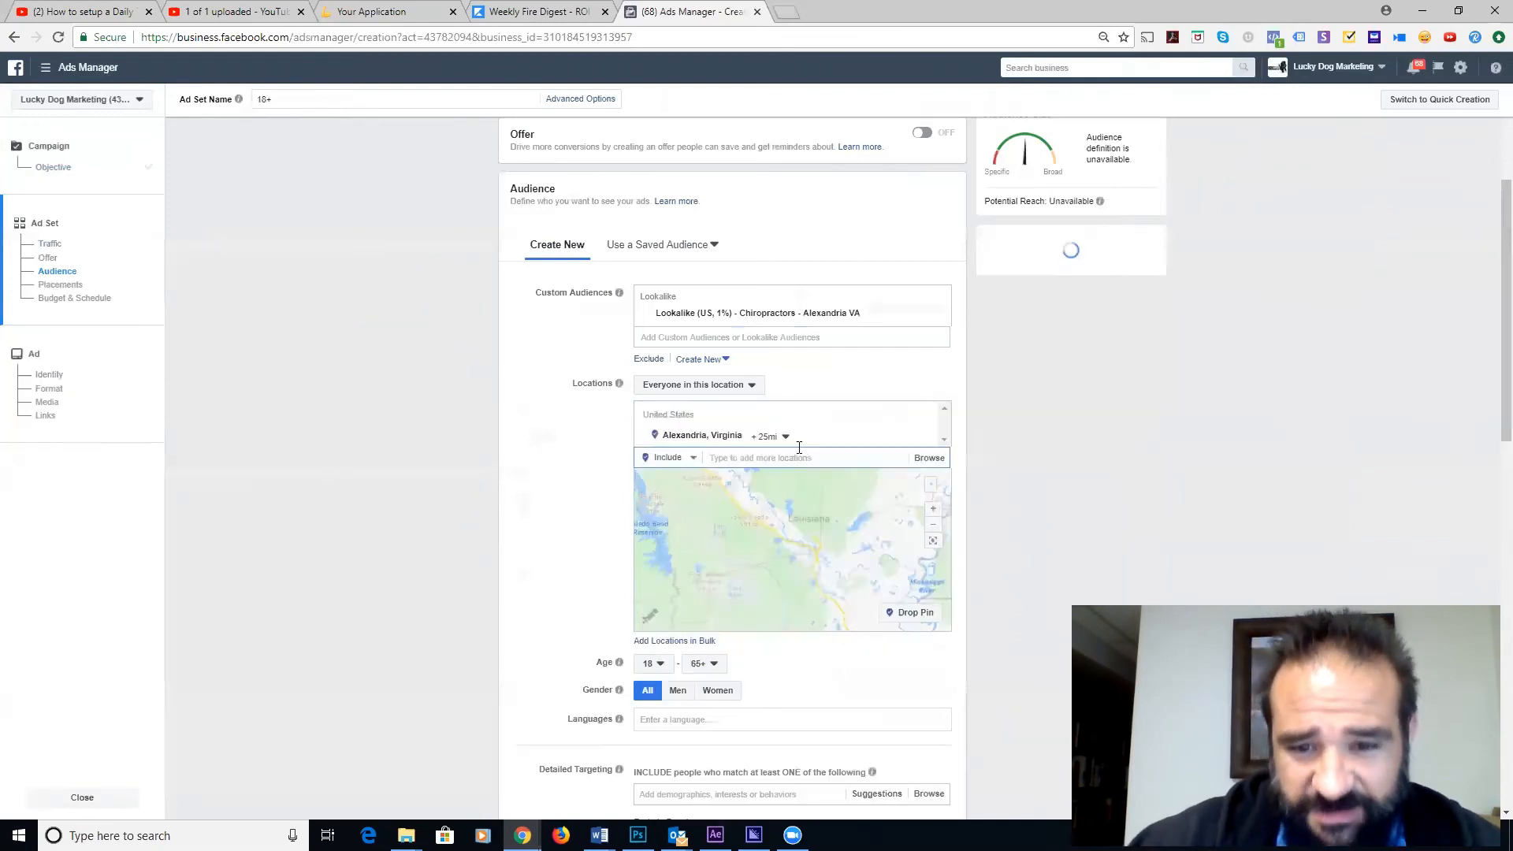
# - Narrow the Alexandria, Virginia radius from 25 mi to 10 mi
pyautogui.click(784, 437)
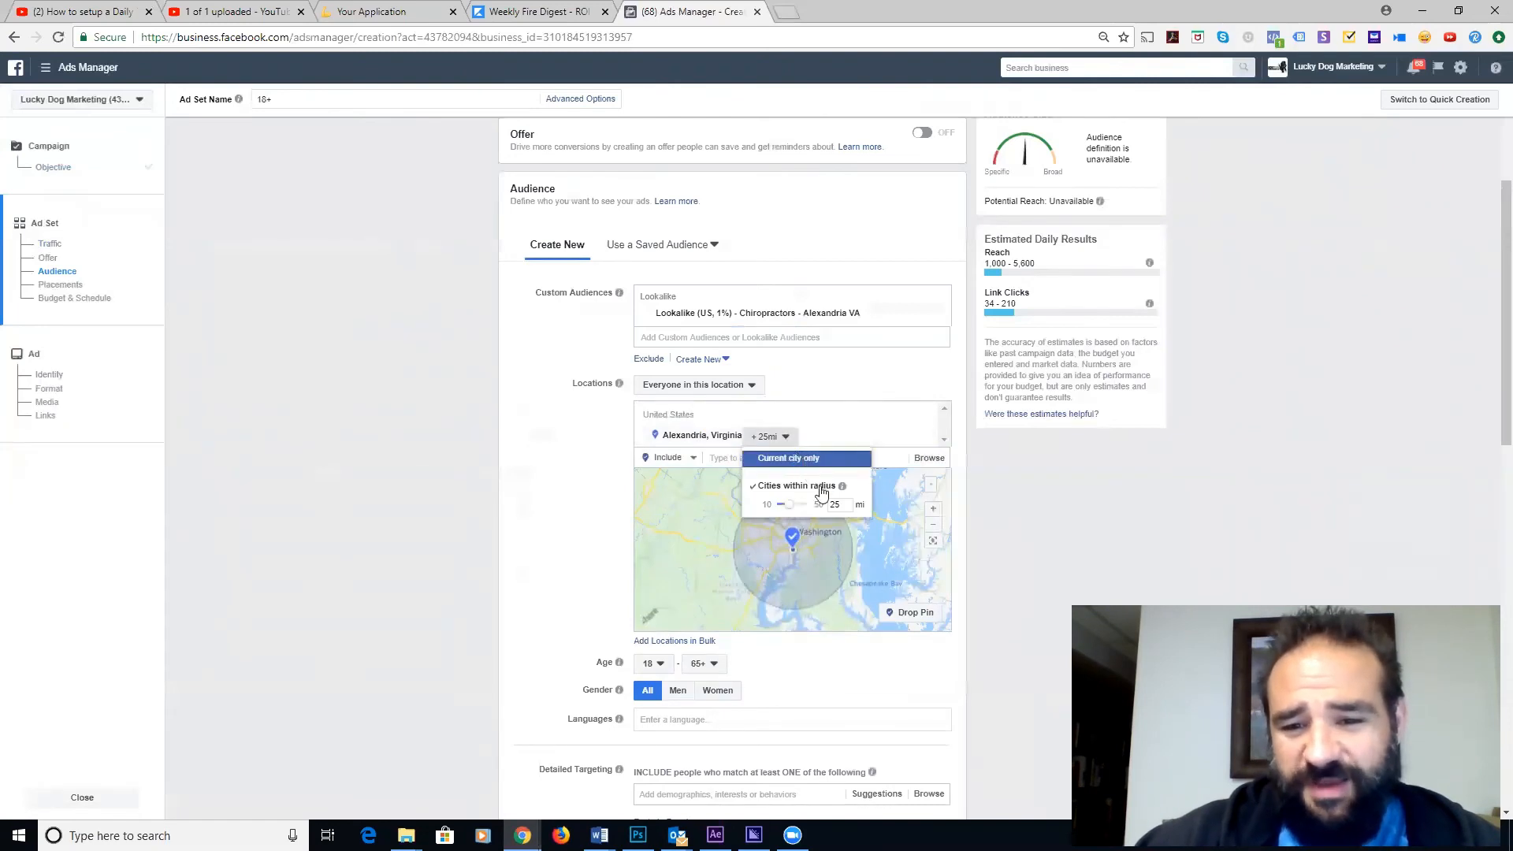
pyautogui.moveTo(841, 508); pyautogui.dragTo(816, 505)
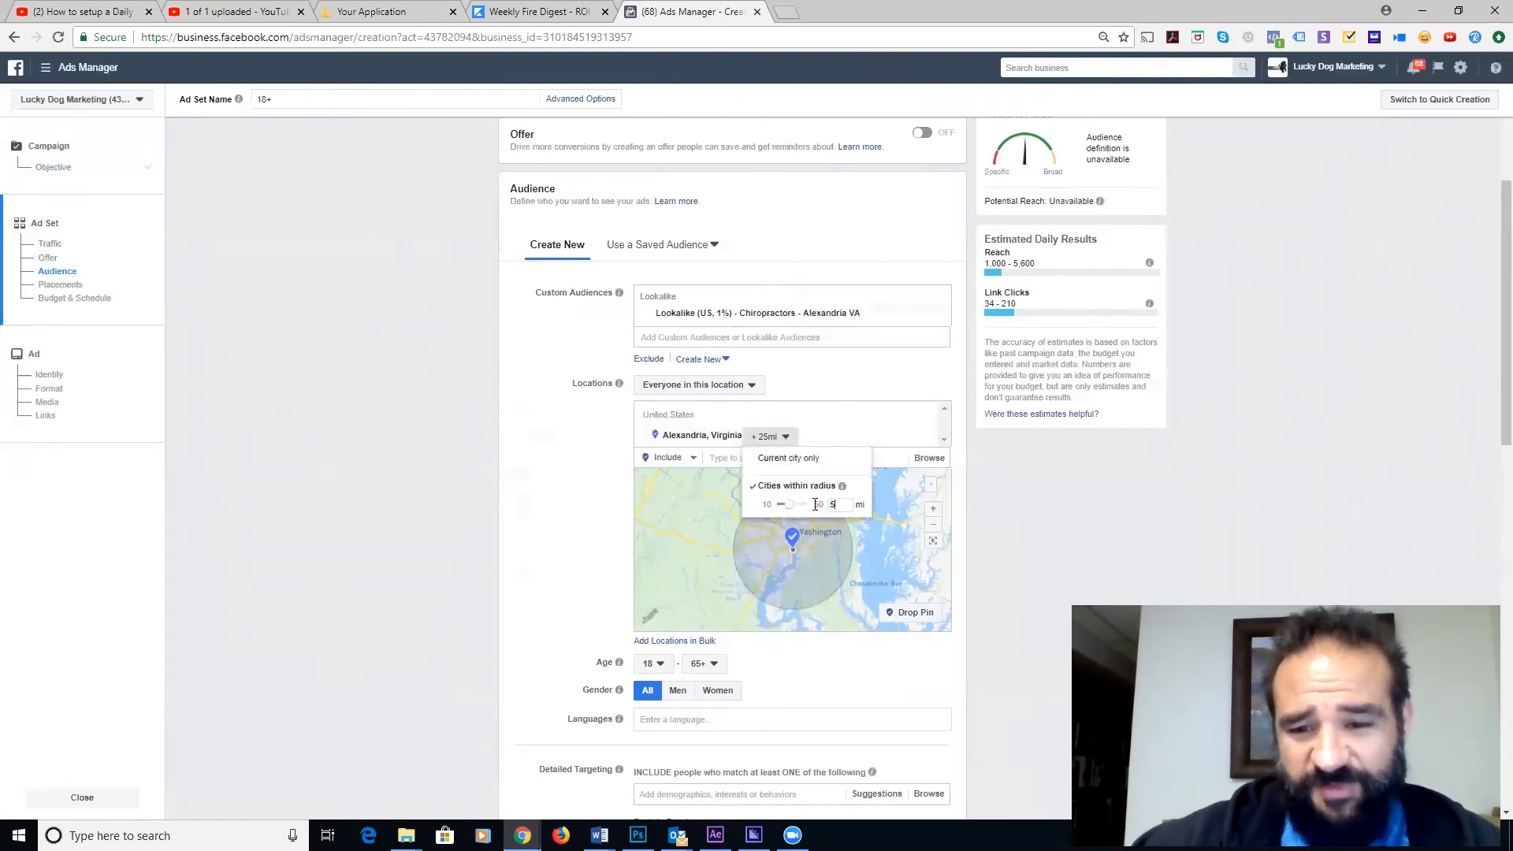
pyautogui.write('5')
pyautogui.press('Return')
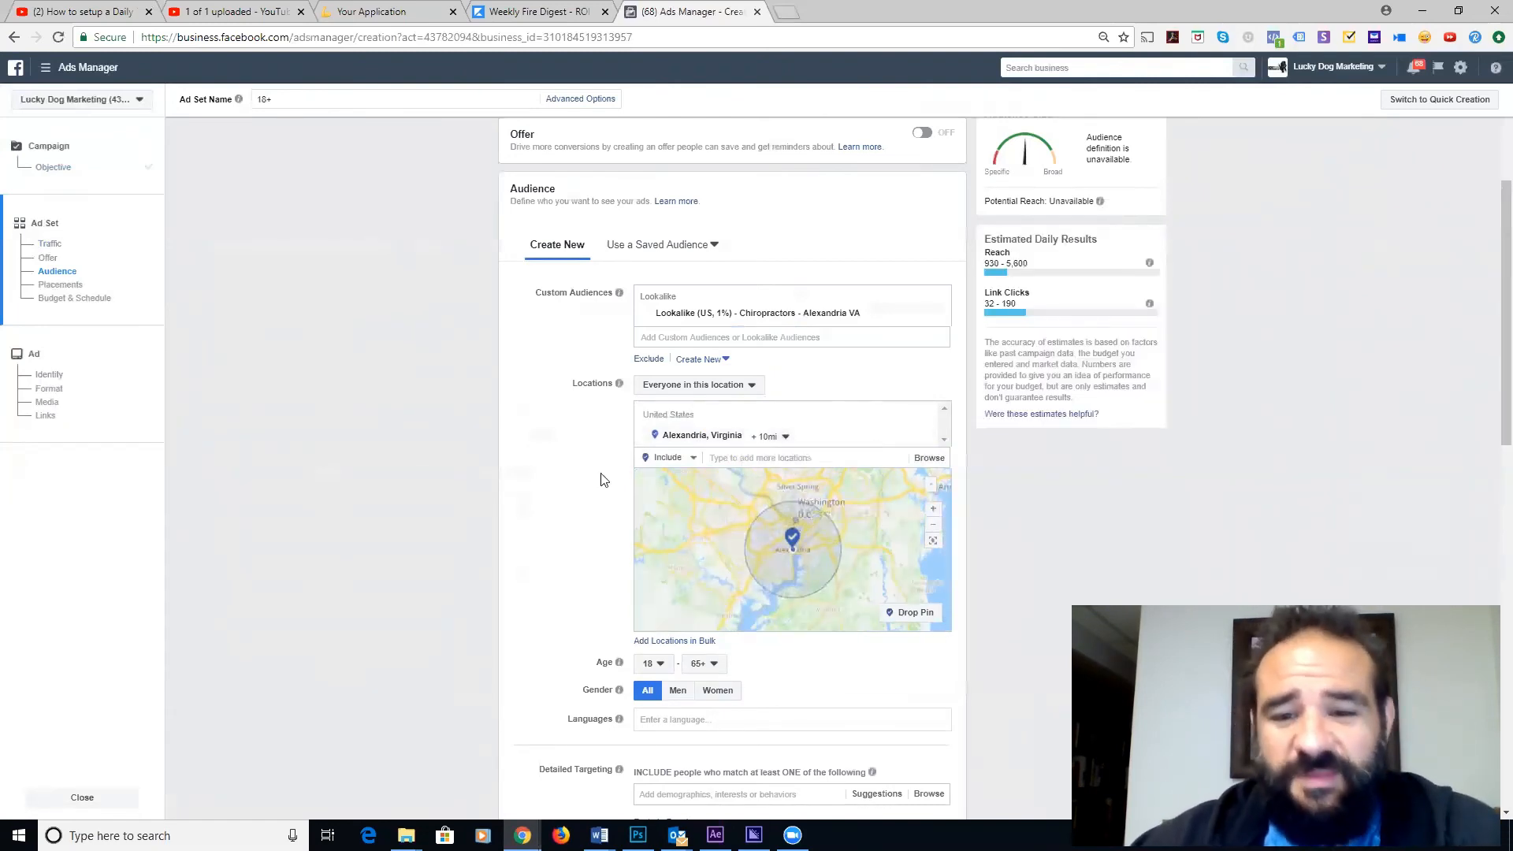
pyautogui.click(769, 436)
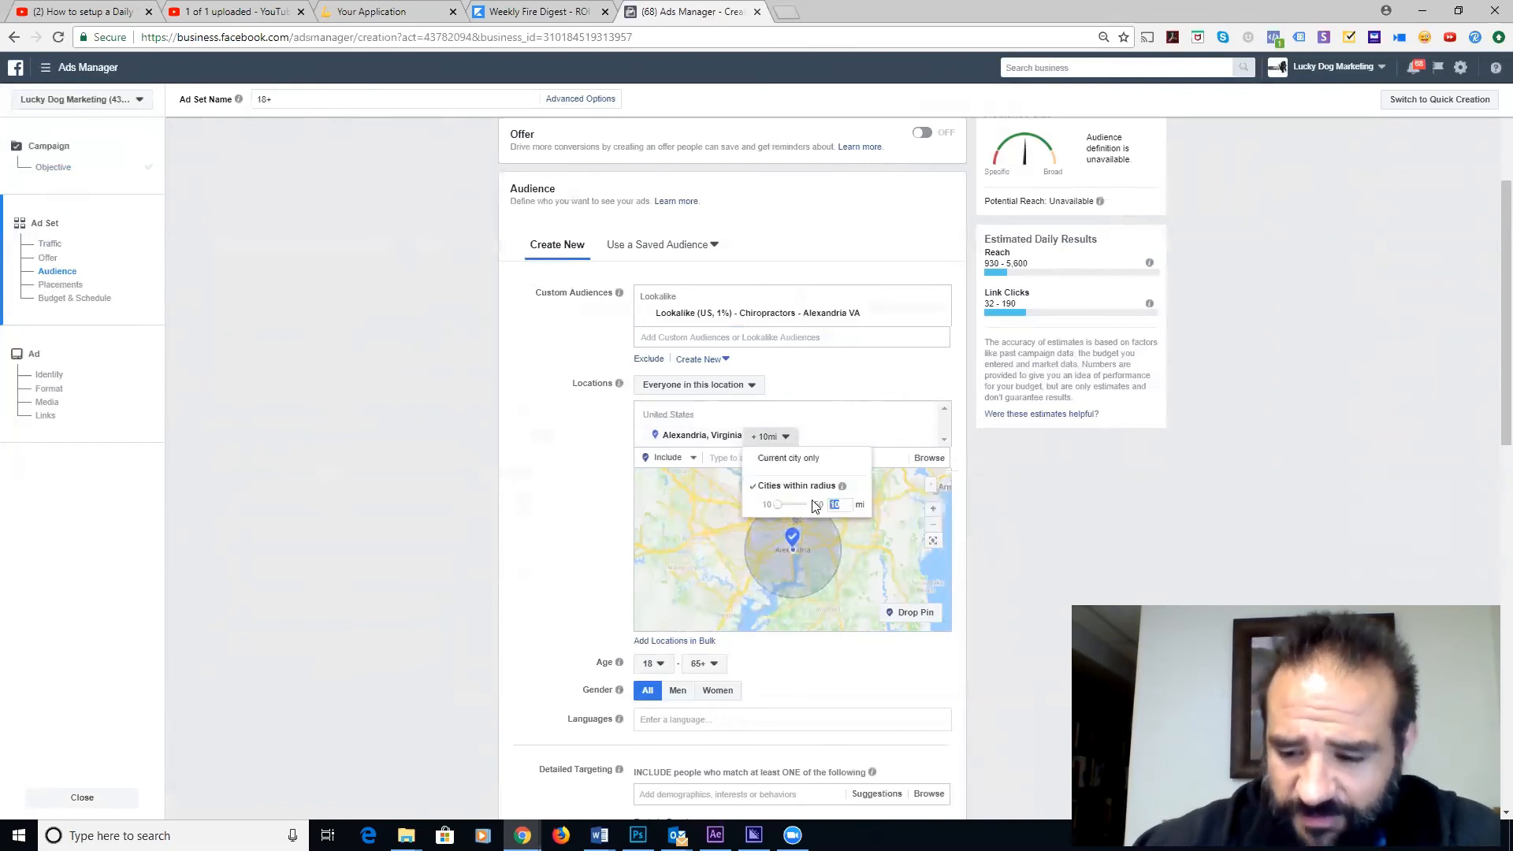
pyautogui.click(548, 472)
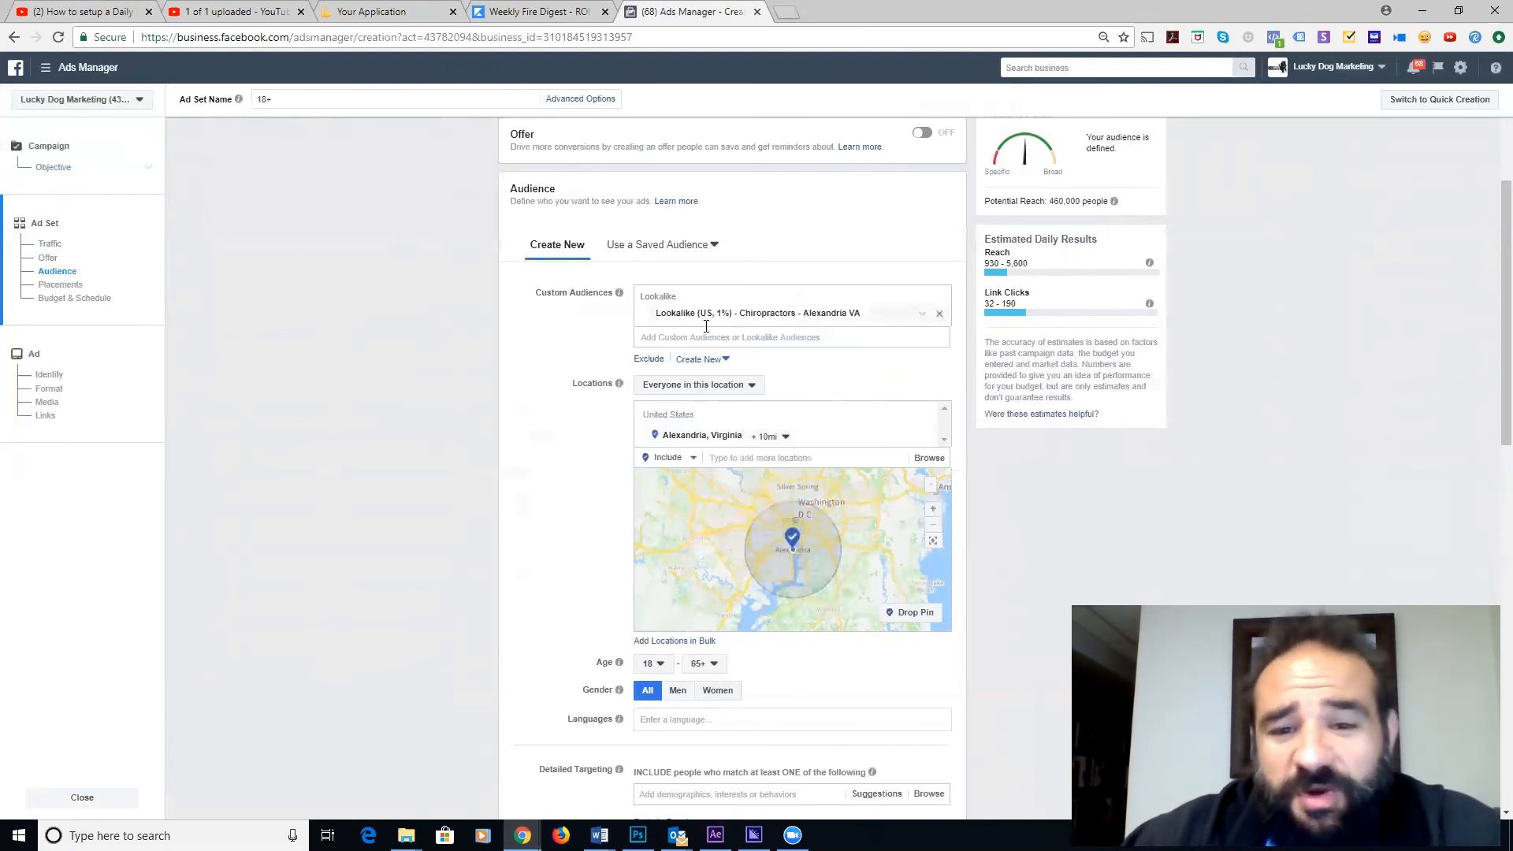